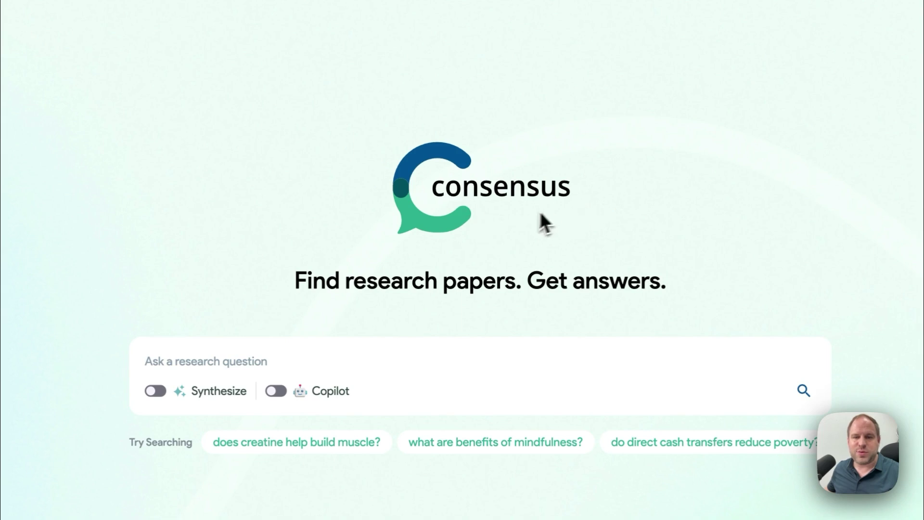
# - Look over the suggested research questions and example topics on the home page
pyautogui.click(265, 361)
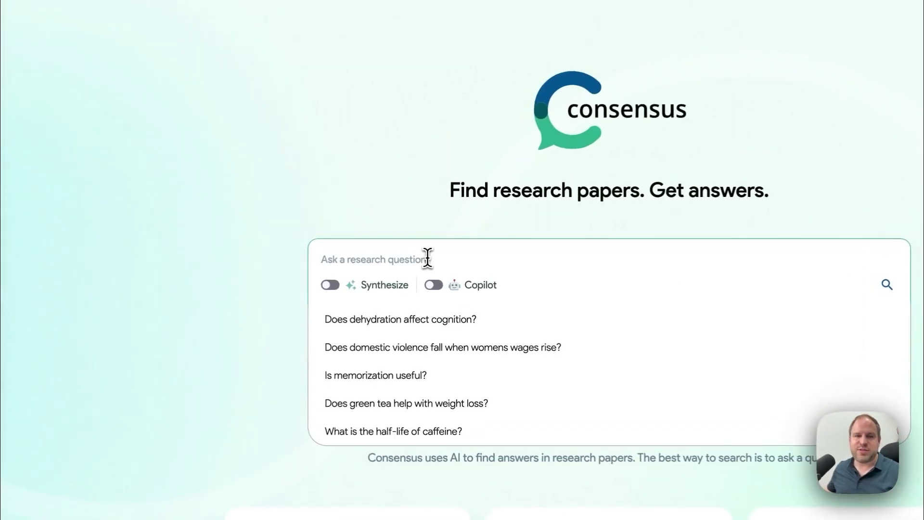
pyautogui.click(237, 198)
pyautogui.scroll(-8, 244, 218)
pyautogui.scroll(-8, 244, 219)
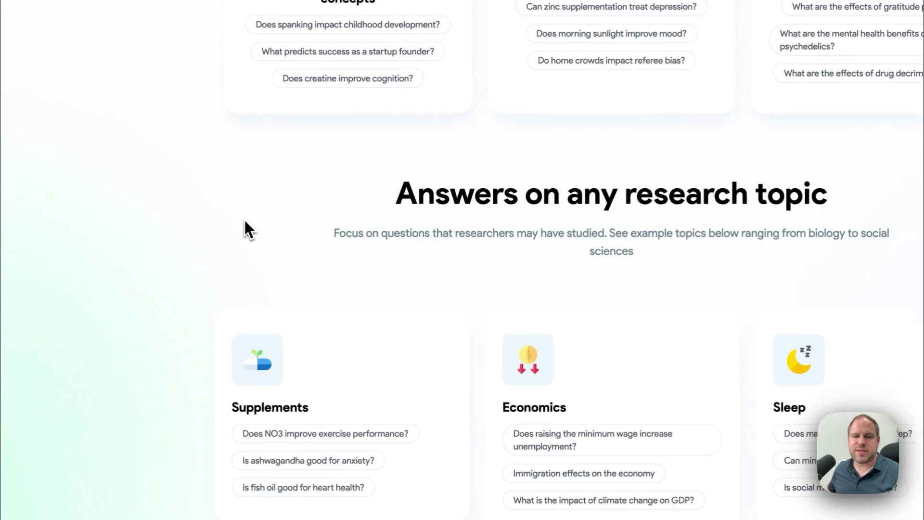
pyautogui.scroll(-1, 423, 247)
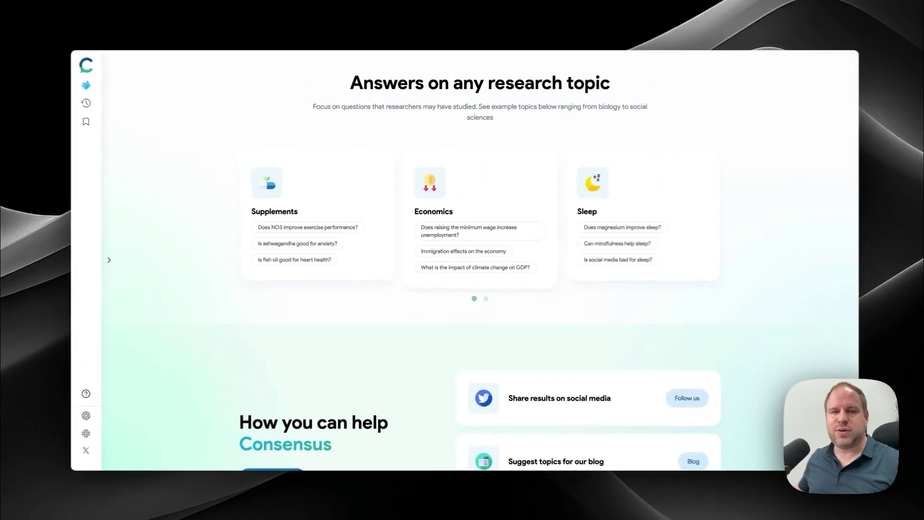
# - Search for the suggested research question "Do brain games make you smarter?"
pyautogui.scroll(7, 365, 229)
pyautogui.scroll(3, 363, 198)
pyautogui.click(362, 198)
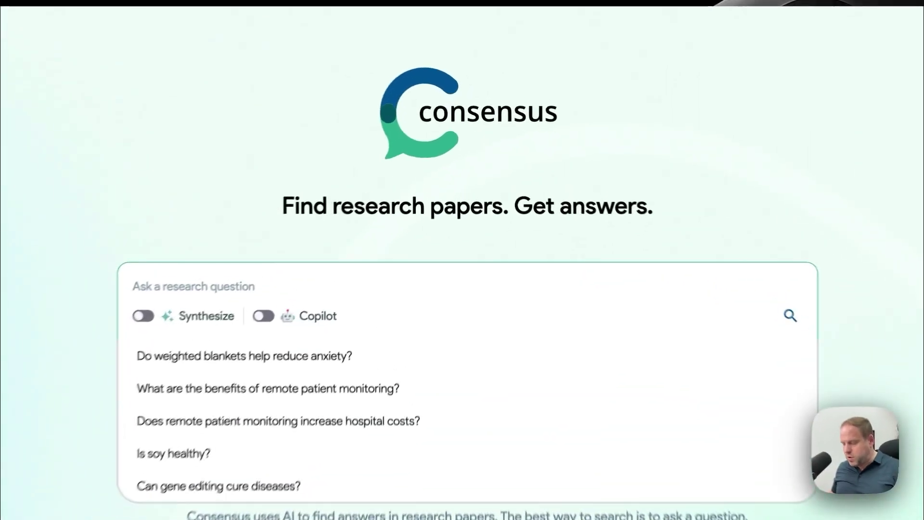
pyautogui.write('Do')
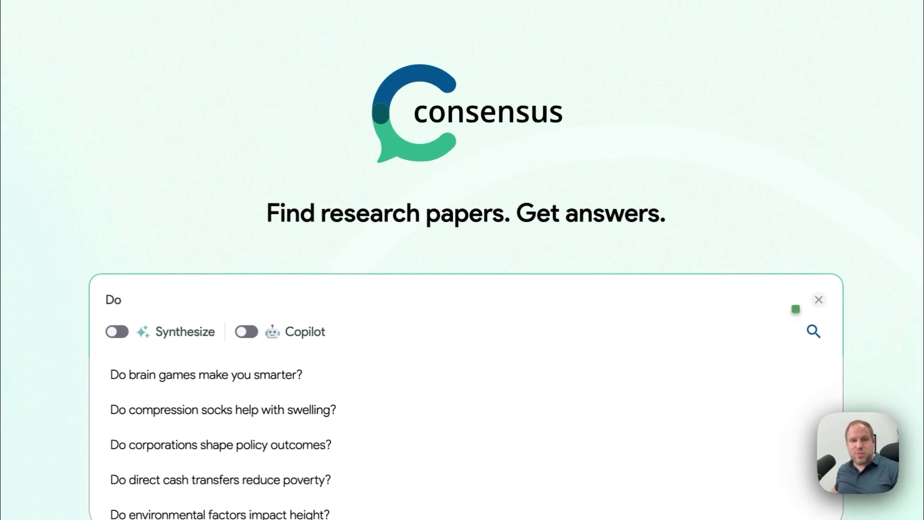
pyautogui.press('Down')
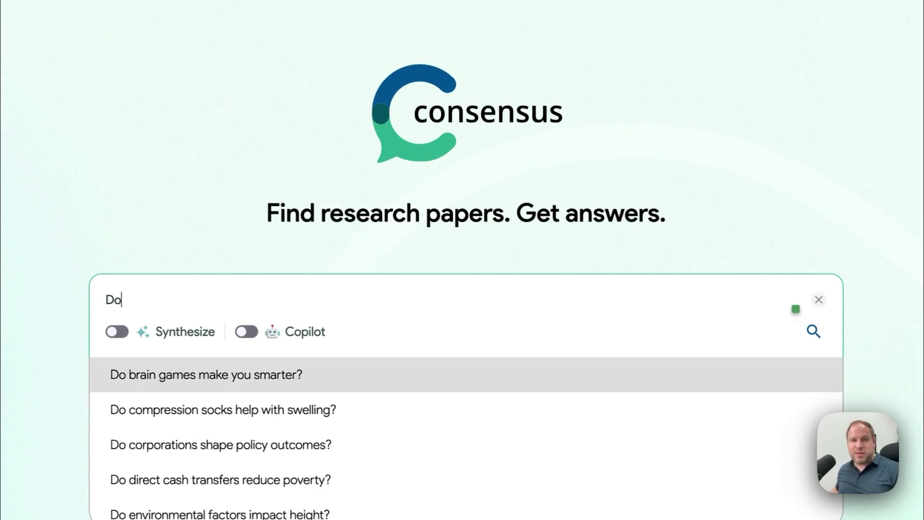
pyautogui.press('Return')
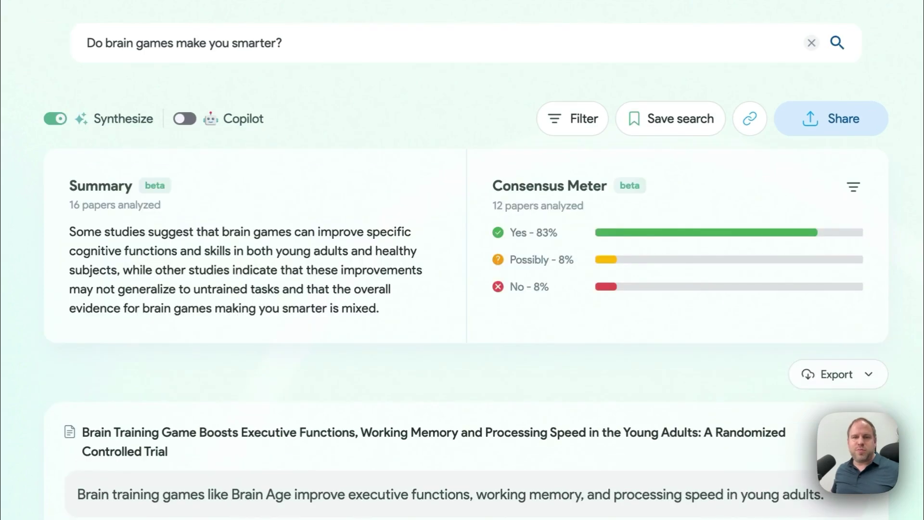
# - Review the Synthesize option's Summary and Consensus Meter for the brain games question
pyautogui.click(55, 120)
pyautogui.click(55, 121)
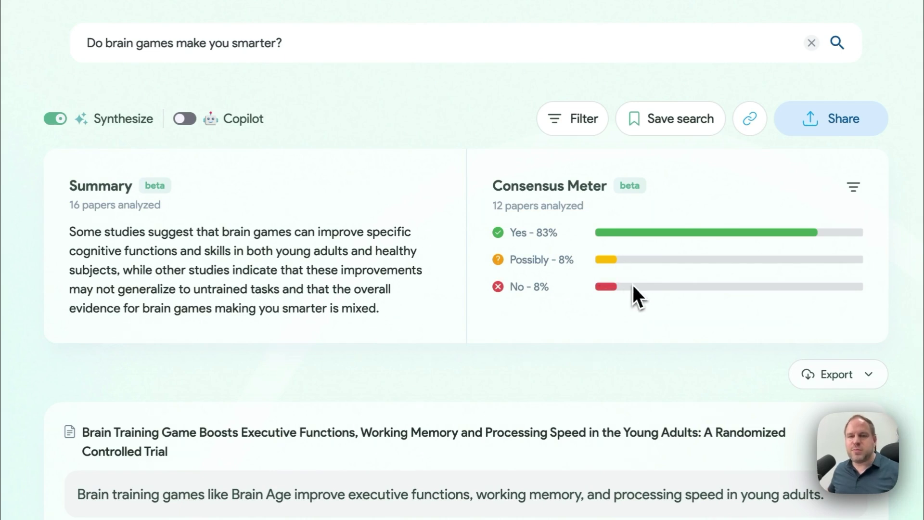
pyautogui.moveTo(147, 189)
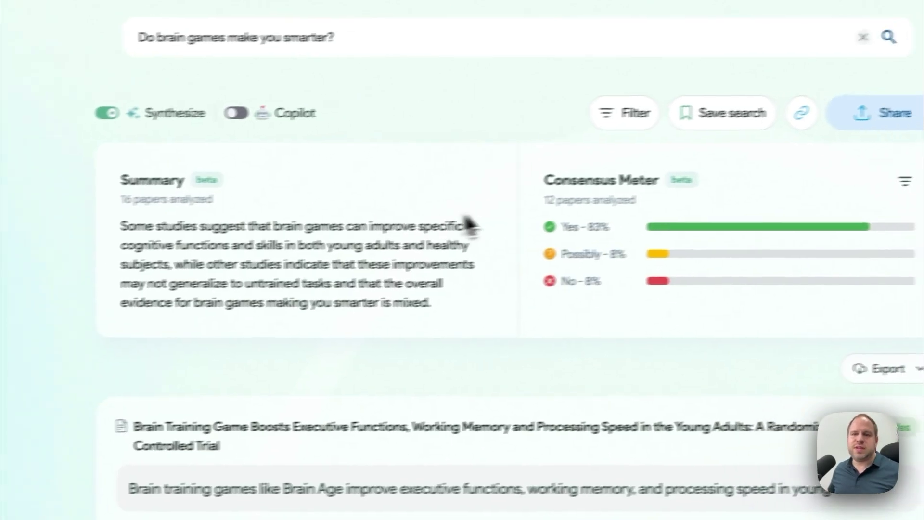
pyautogui.moveTo(636, 189)
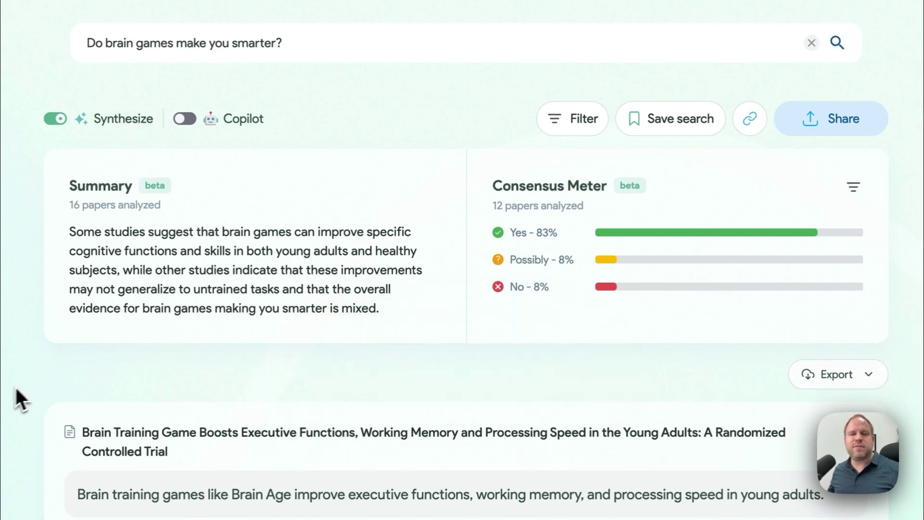
pyautogui.scroll(-1, 39, 378)
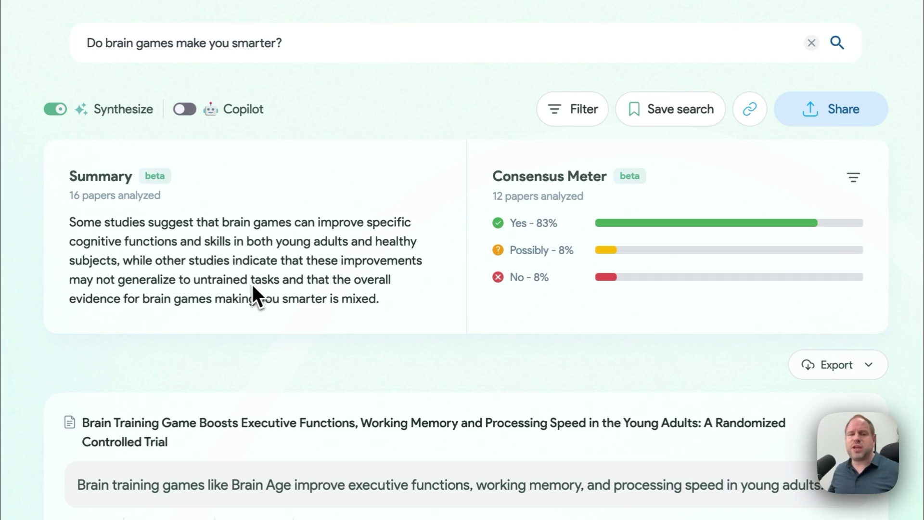
# - Open the details of the paper "Putting brain training to the test" and return to the results
pyautogui.scroll(-3, 382, 315)
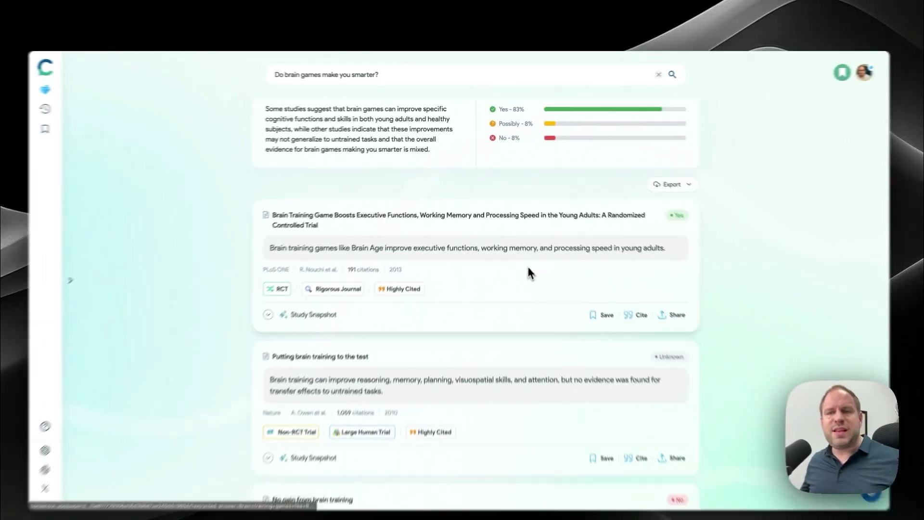
pyautogui.scroll(-2, 527, 273)
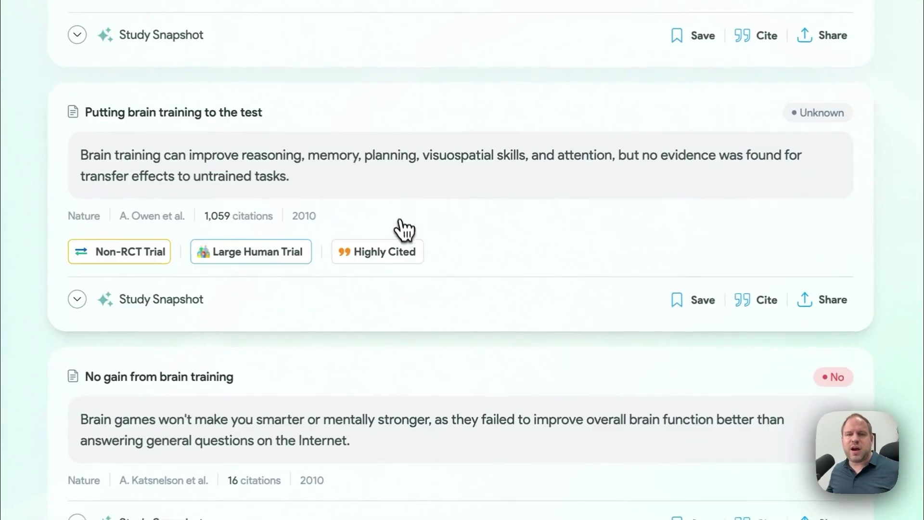
pyautogui.click(419, 126)
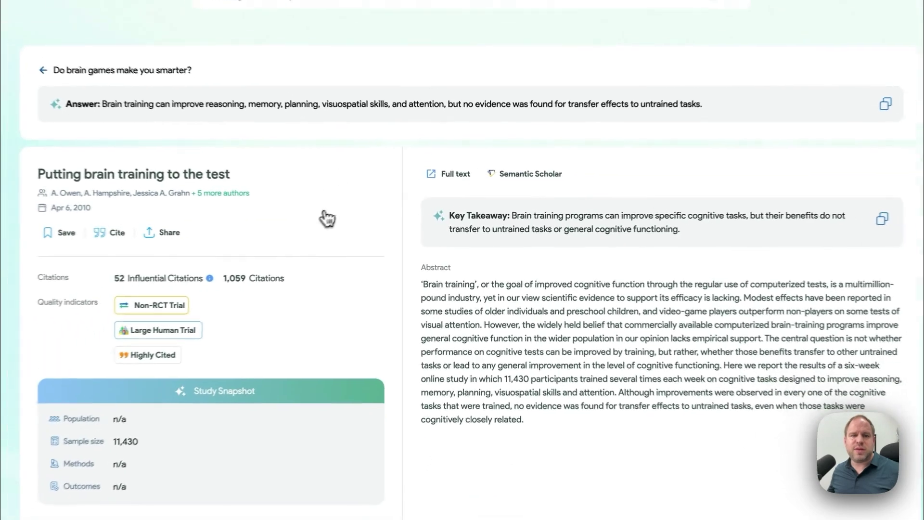
pyautogui.hotkey('alt', 'Left')
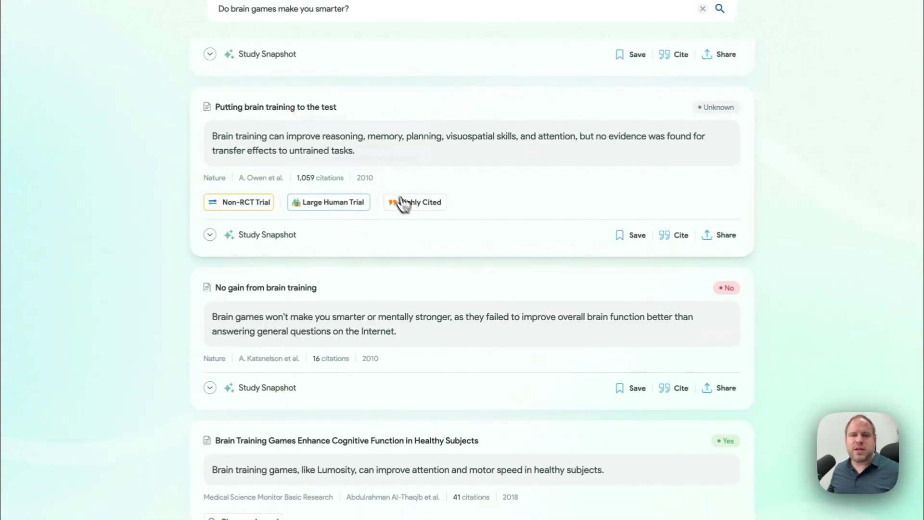
# - Examine the explanations of the RCT, Rigorous Journal and Highly Cited labels on the first paper
pyautogui.scroll(3, 426, 226)
pyautogui.scroll(5, 426, 226)
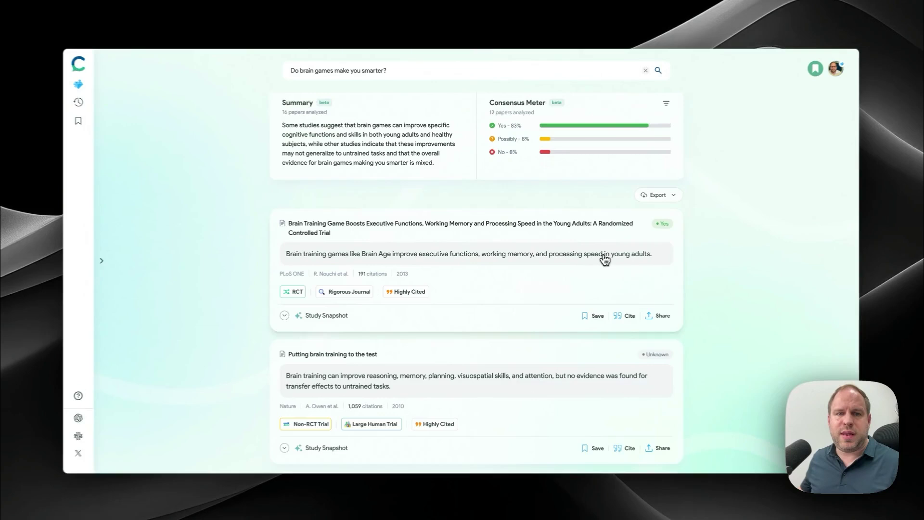
pyautogui.scroll(-1, 566, 255)
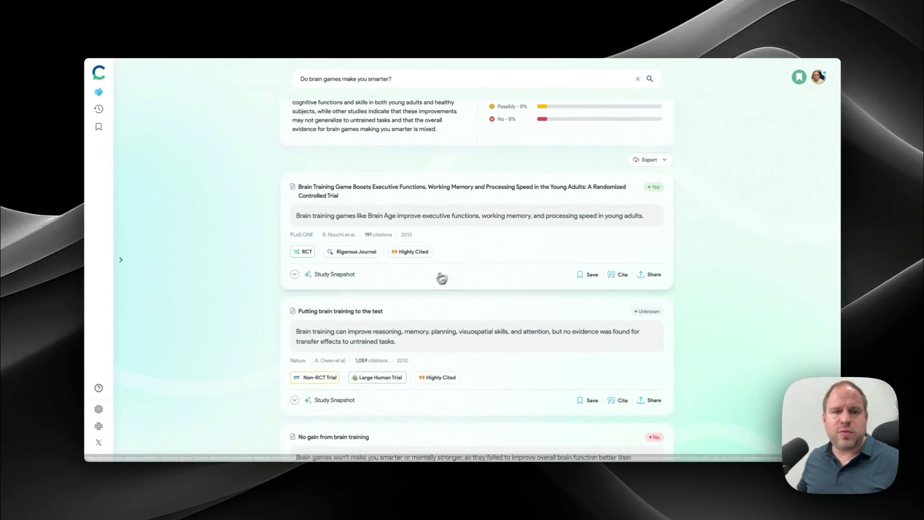
pyautogui.moveTo(305, 255)
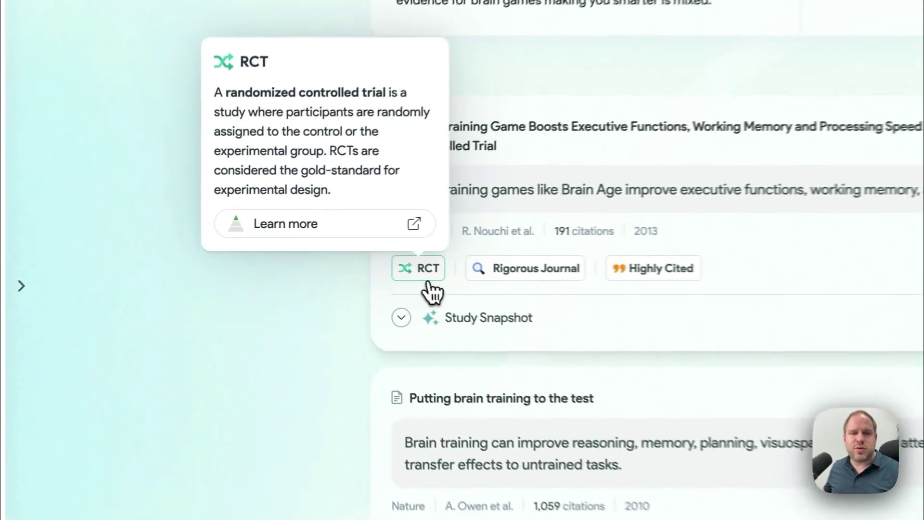
pyautogui.moveTo(634, 277)
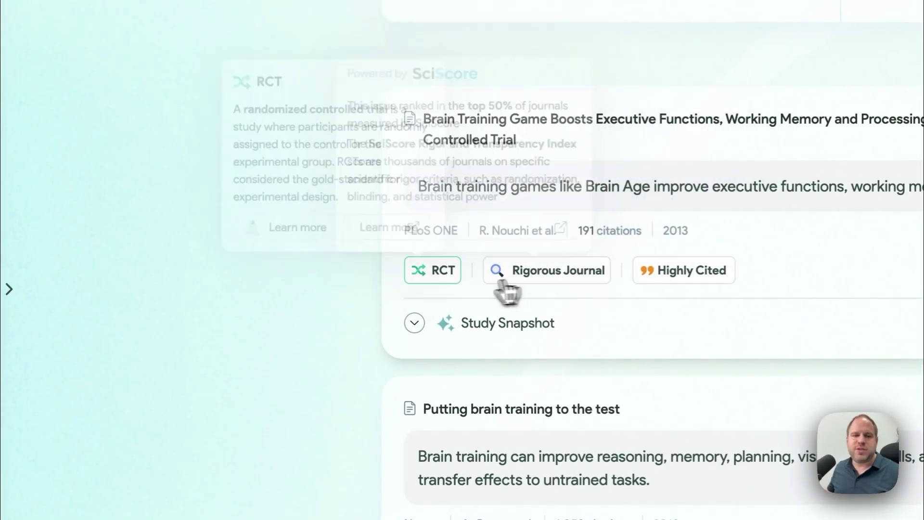
pyautogui.moveTo(426, 282)
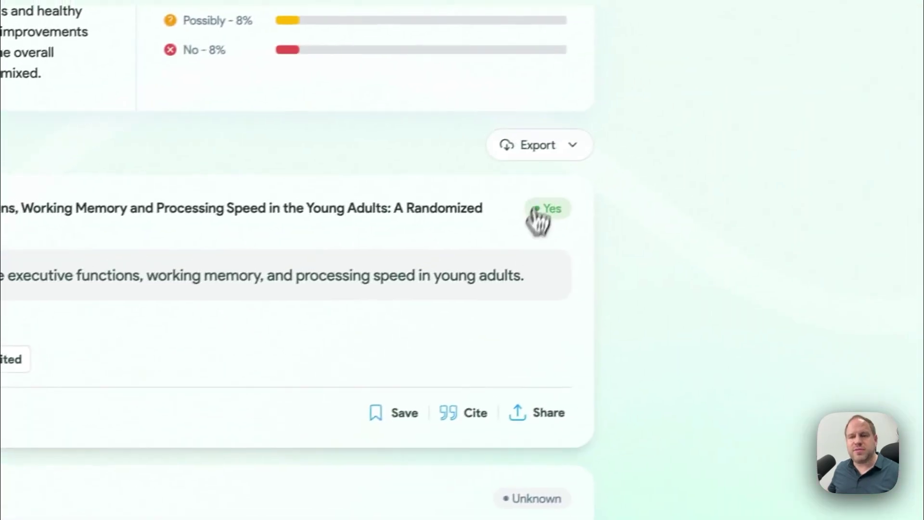
# - Check the answer prediction labels of the first paper and of "No gain from brain training"
pyautogui.moveTo(903, 119)
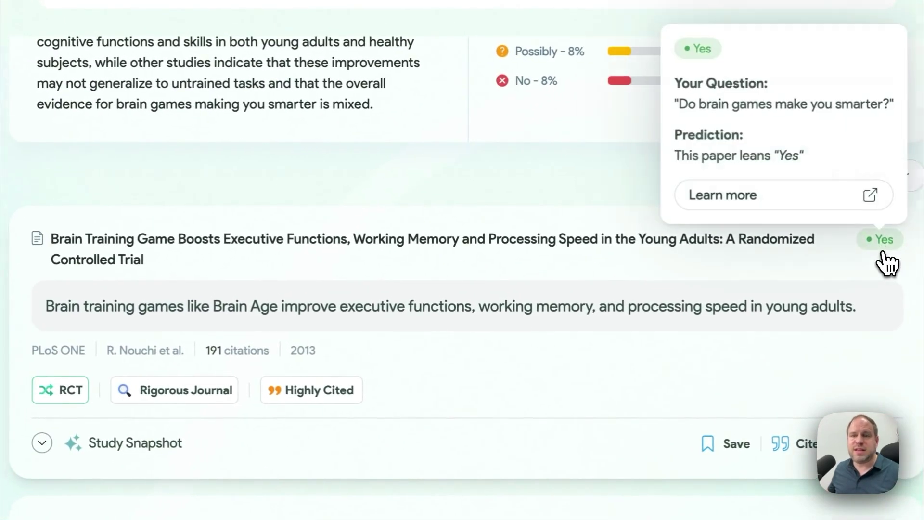
pyautogui.scroll(-8, 900, 346)
pyautogui.moveTo(885, 337)
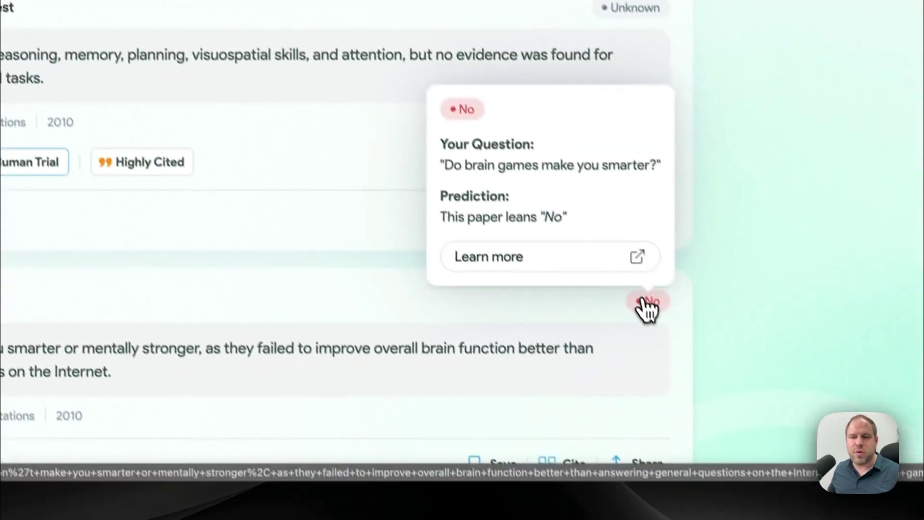
pyautogui.scroll(-2, 328, 280)
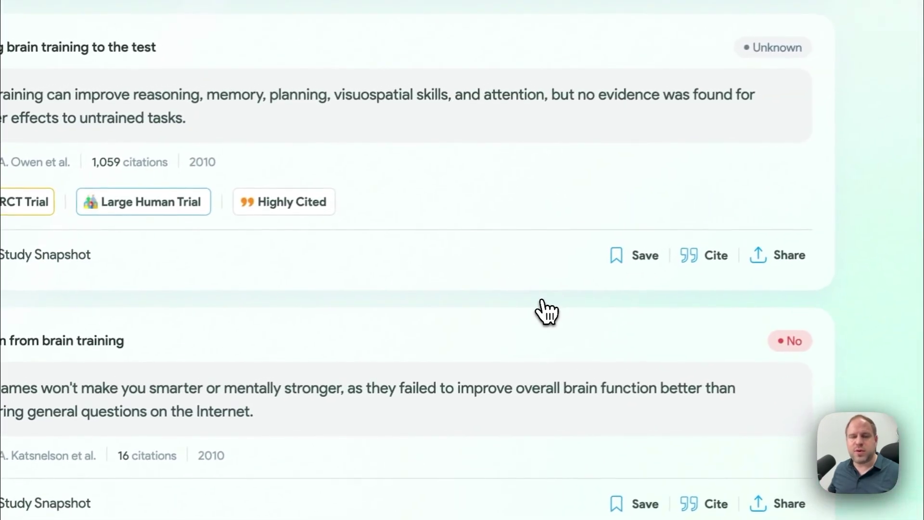
pyautogui.scroll(-3, 547, 312)
pyautogui.scroll(4, 542, 309)
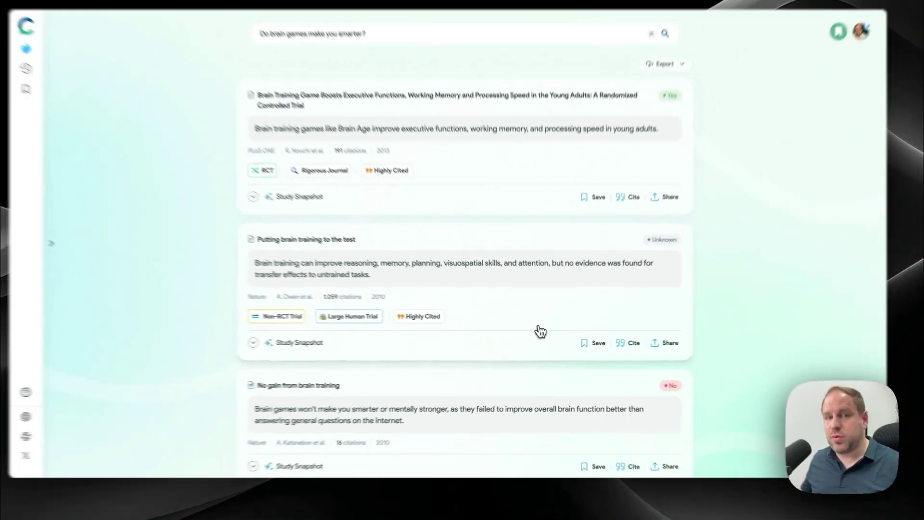
pyautogui.scroll(3, 541, 321)
pyautogui.scroll(-2, 542, 321)
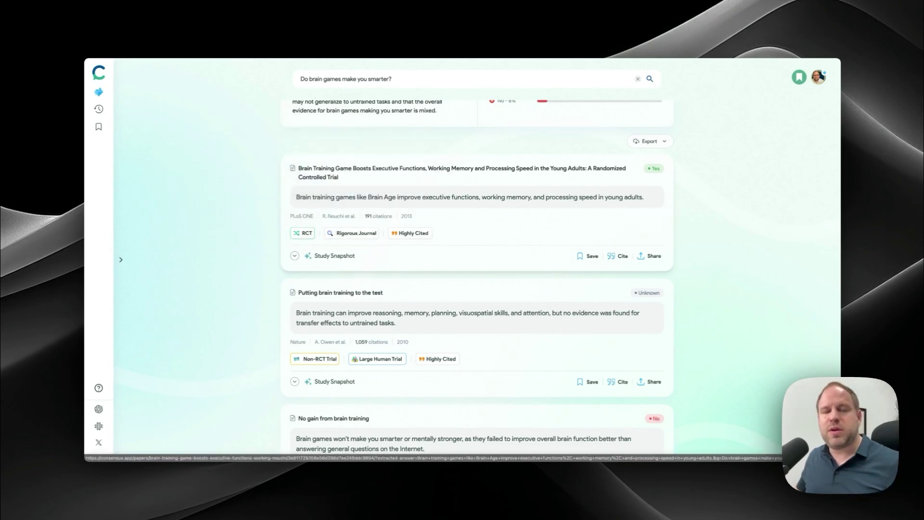
# - Expand the Study Snapshots of the first paper and of "Putting brain training to the test"
pyautogui.moveTo(427, 238)
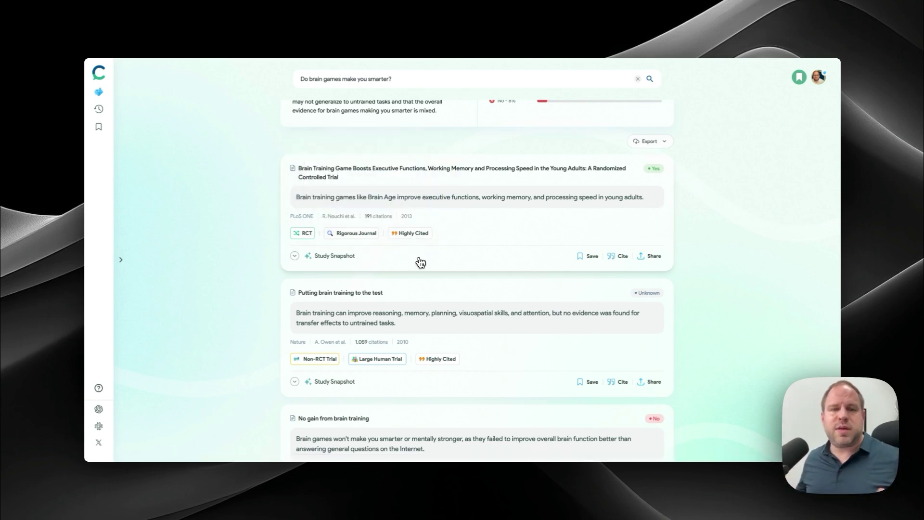
pyautogui.click(294, 256)
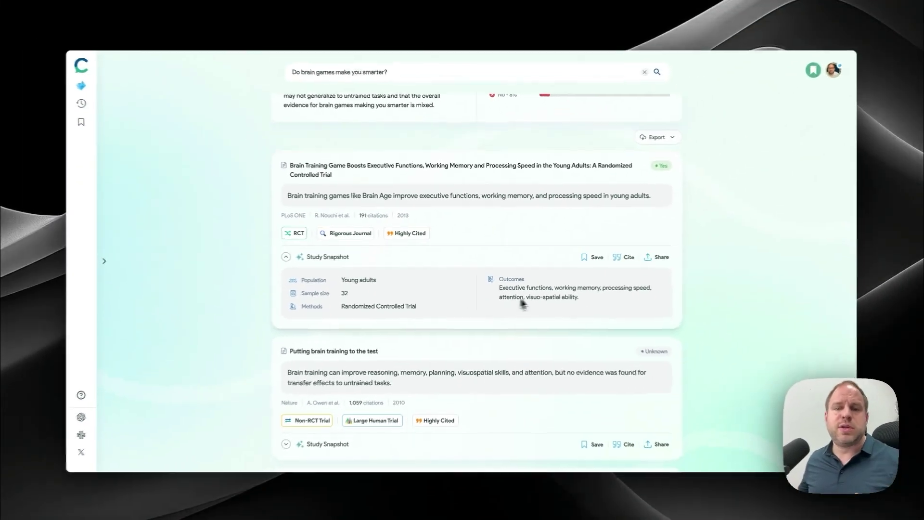
pyautogui.scroll(-1, 574, 298)
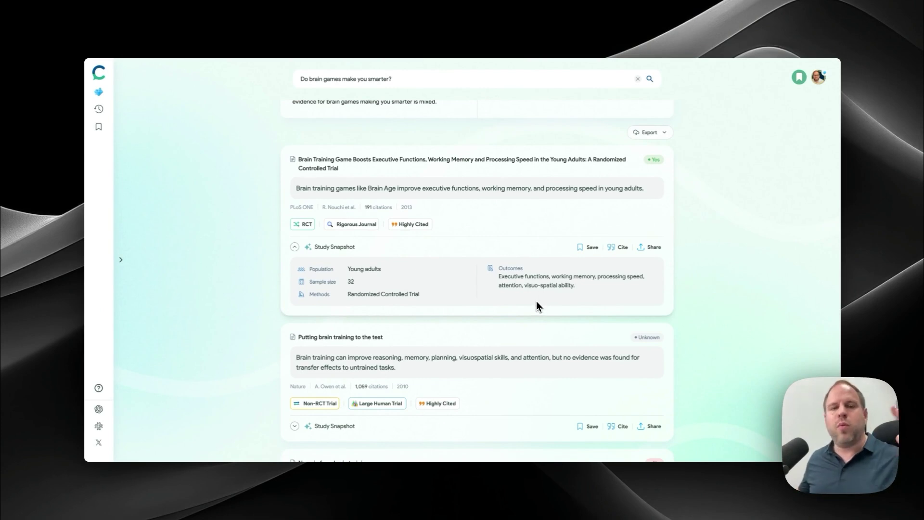
pyautogui.scroll(-2, 535, 303)
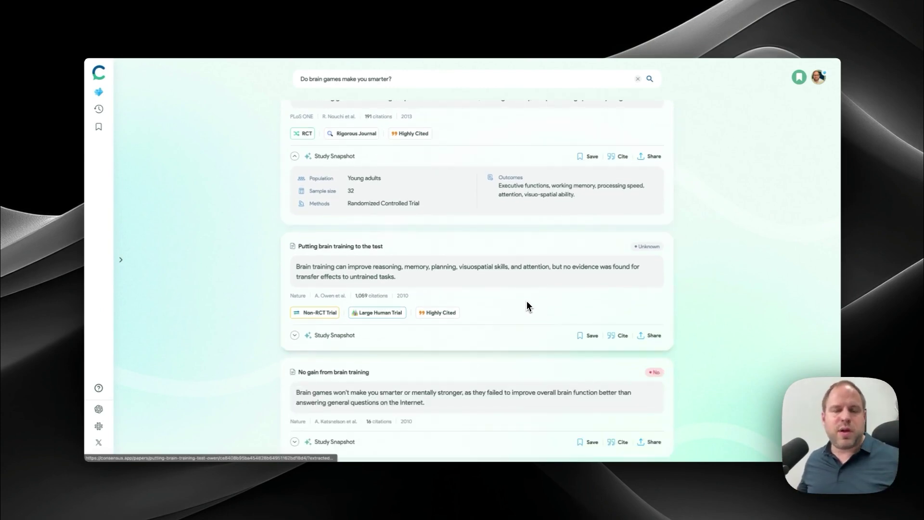
pyautogui.scroll(-2, 527, 300)
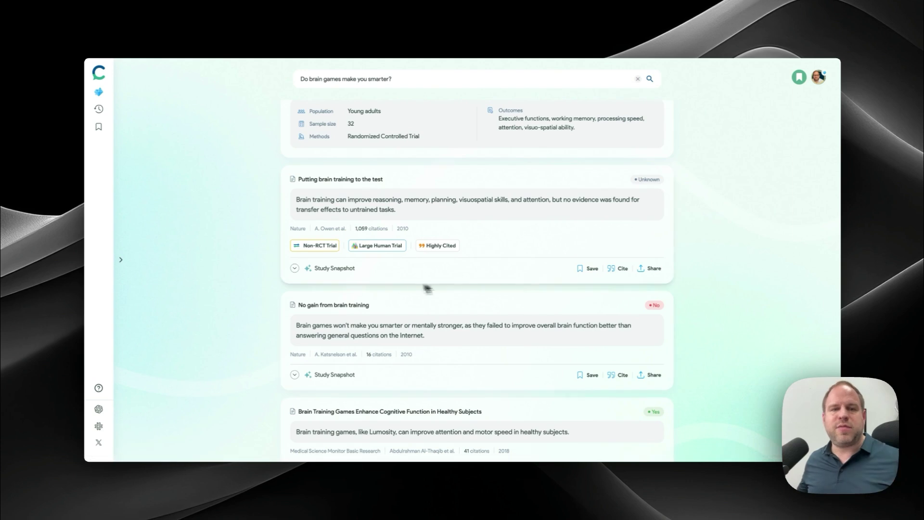
pyautogui.click(303, 272)
# - Browse the remaining papers and expand the Study Snapshot of "Brain plasticity through the life span: learning to learn and action video games"
pyautogui.scroll(-5, 489, 297)
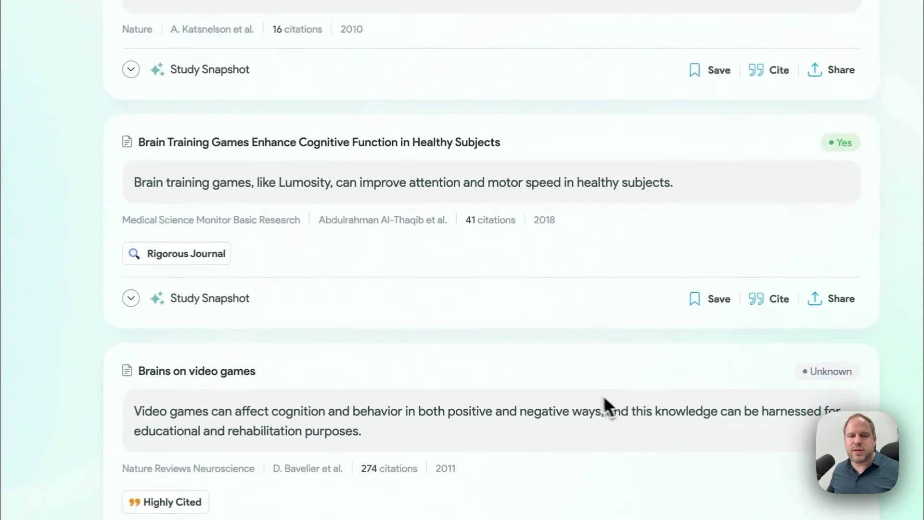
pyautogui.scroll(-15, 604, 394)
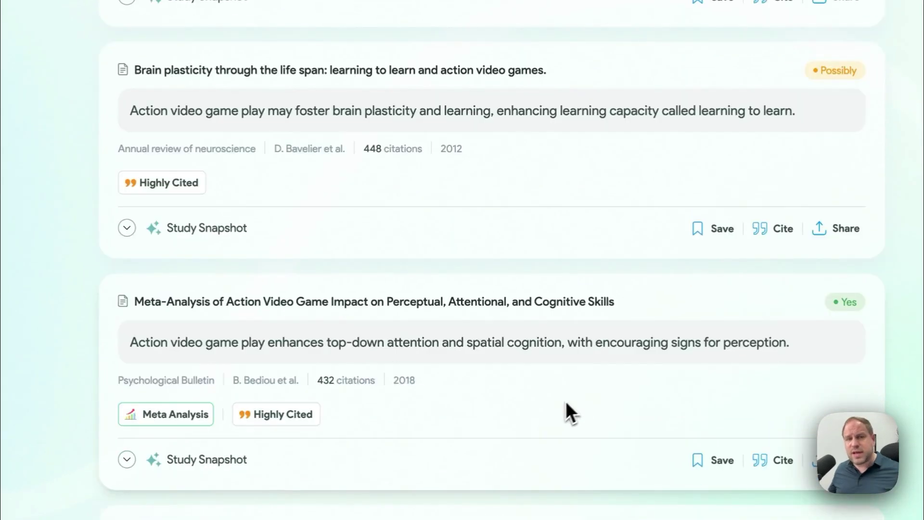
pyautogui.scroll(-2, 554, 404)
pyautogui.scroll(-3, 482, 269)
pyautogui.scroll(2, 502, 241)
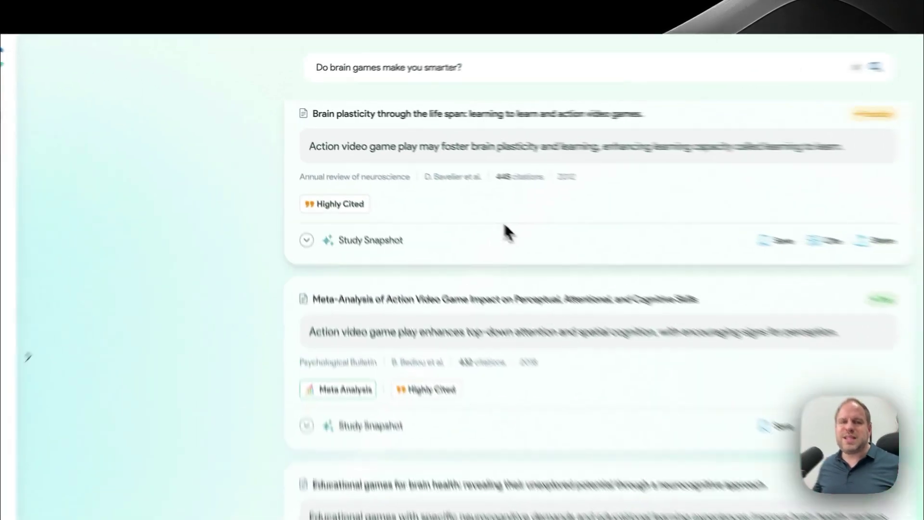
pyautogui.moveTo(311, 167)
pyautogui.moveTo(337, 279)
pyautogui.click(303, 270)
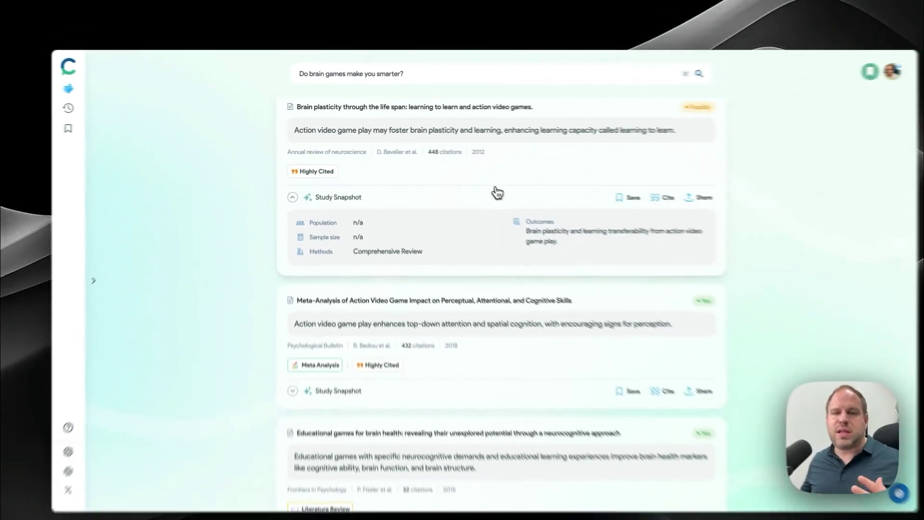
pyautogui.scroll(-5, 557, 213)
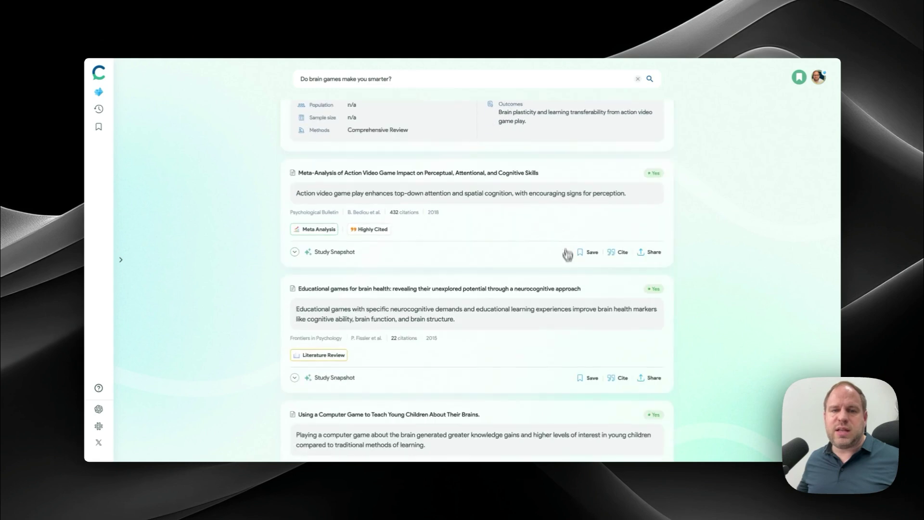
# - From the home page, run the example search "What are the effects of gratitude practice?"
pyautogui.scroll(-8, 568, 270)
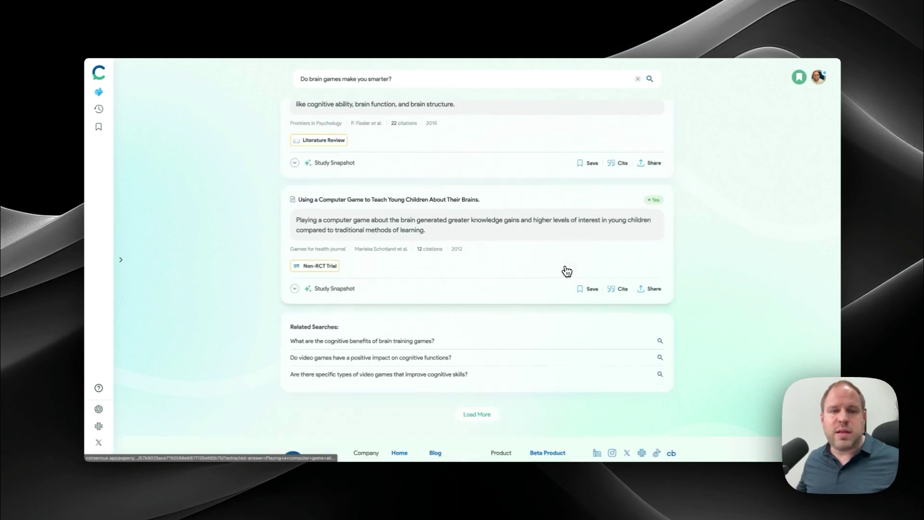
pyautogui.scroll(15, 563, 268)
pyautogui.scroll(12, 527, 281)
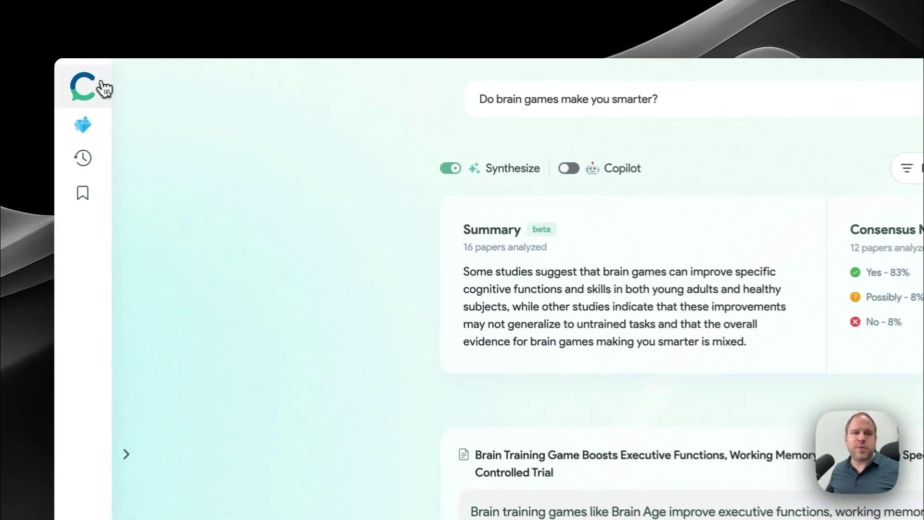
pyautogui.click(102, 73)
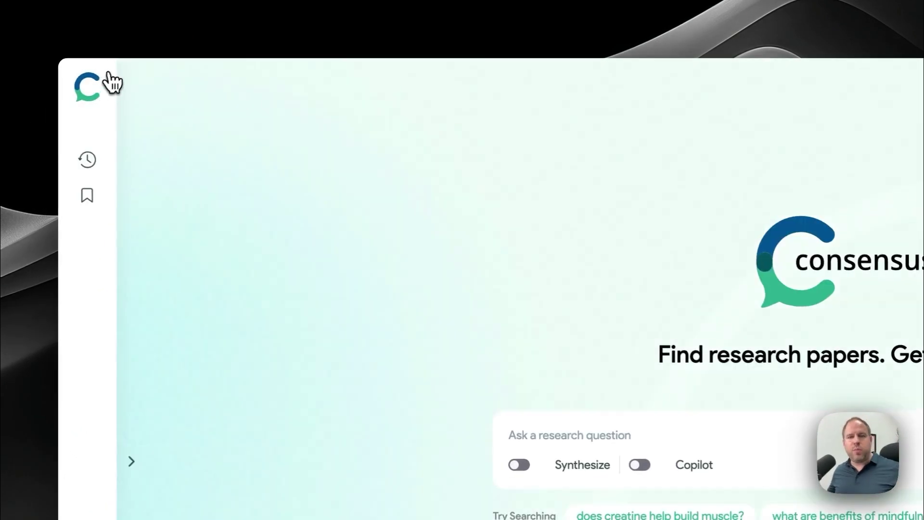
pyautogui.scroll(-5, 524, 294)
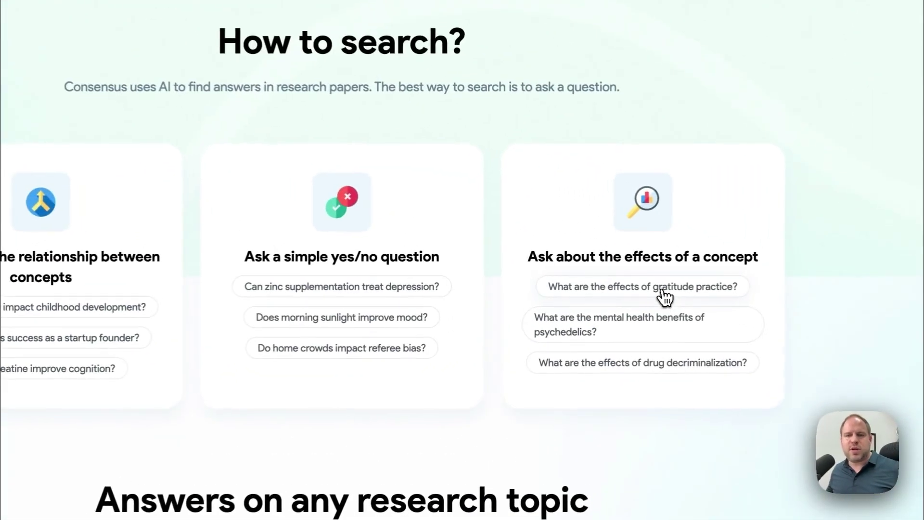
pyautogui.click(640, 274)
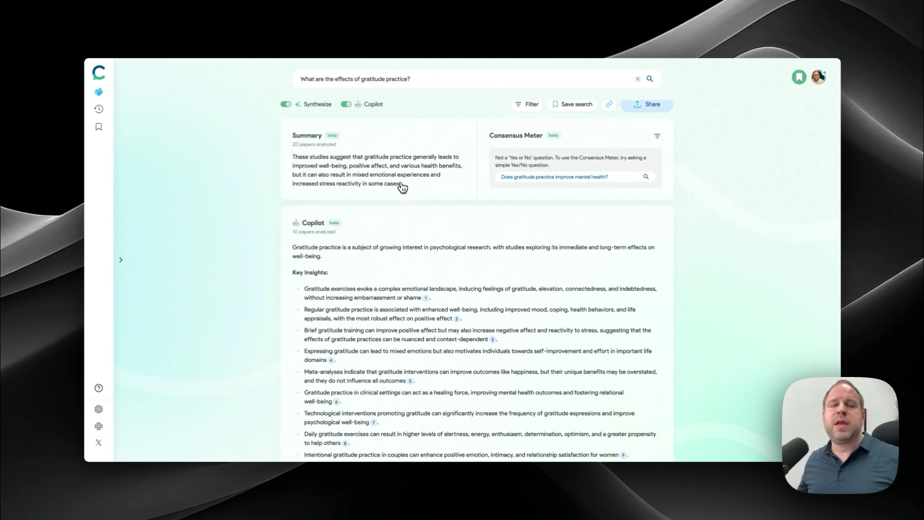
# - Switch Copilot off and back on for the gratitude practice search
pyautogui.scroll(-1, 401, 202)
pyautogui.scroll(2, 361, 178)
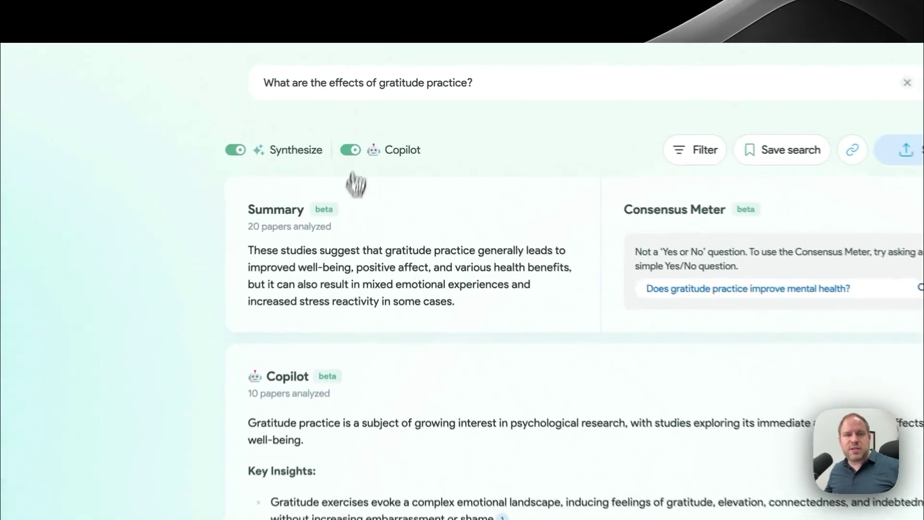
pyautogui.click(351, 150)
pyautogui.click(350, 150)
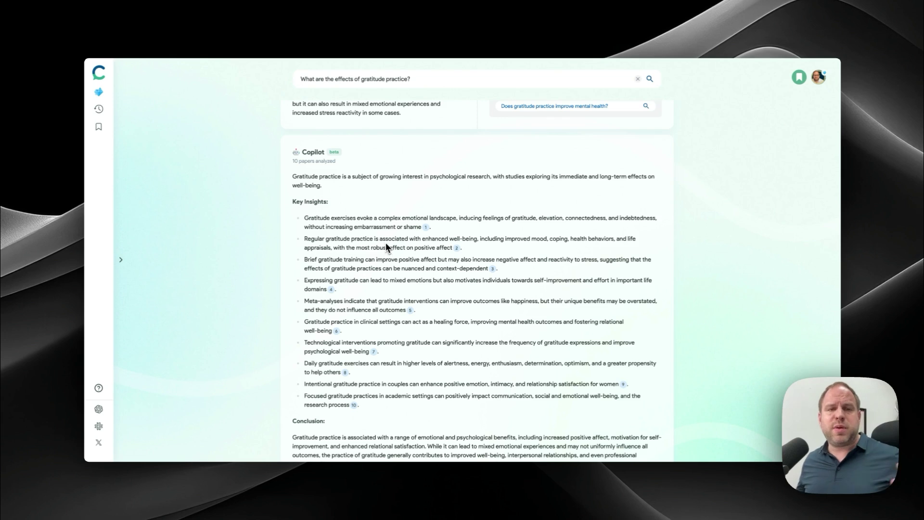
# - Review the Copilot key insights on gratitude practice and preview the papers behind the numbered citations
pyautogui.scroll(-1, 386, 241)
pyautogui.scroll(3, 553, 328)
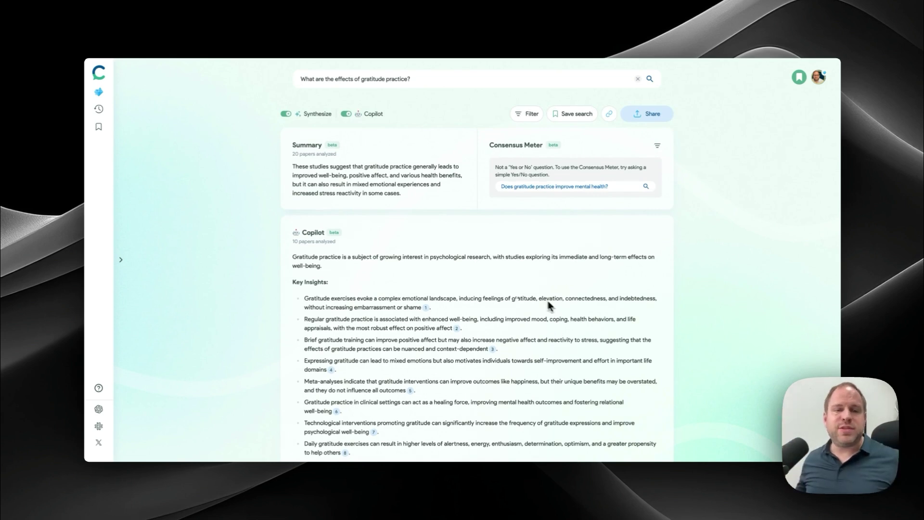
pyautogui.scroll(-3, 466, 298)
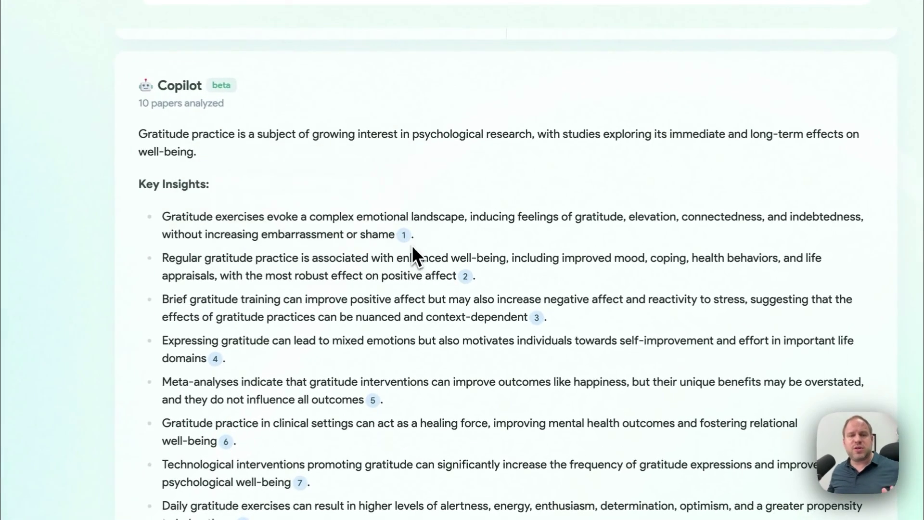
pyautogui.moveTo(425, 204)
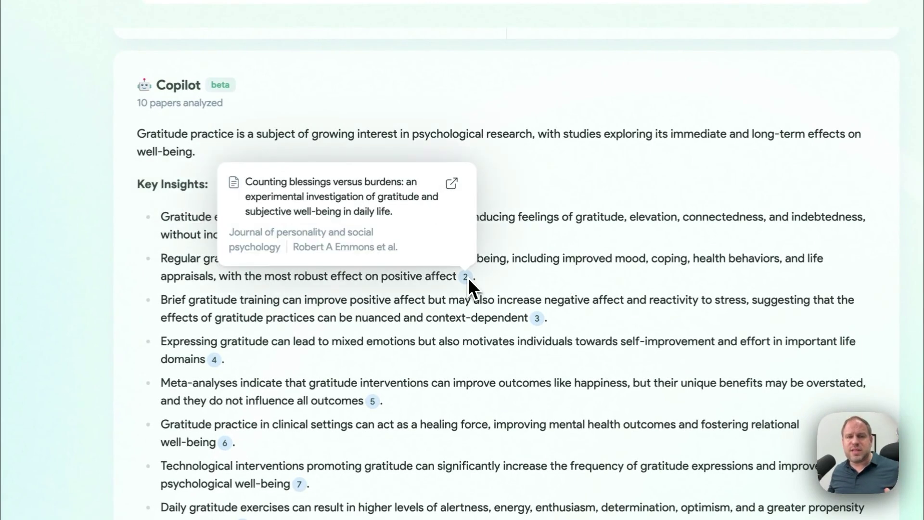
pyautogui.moveTo(531, 318)
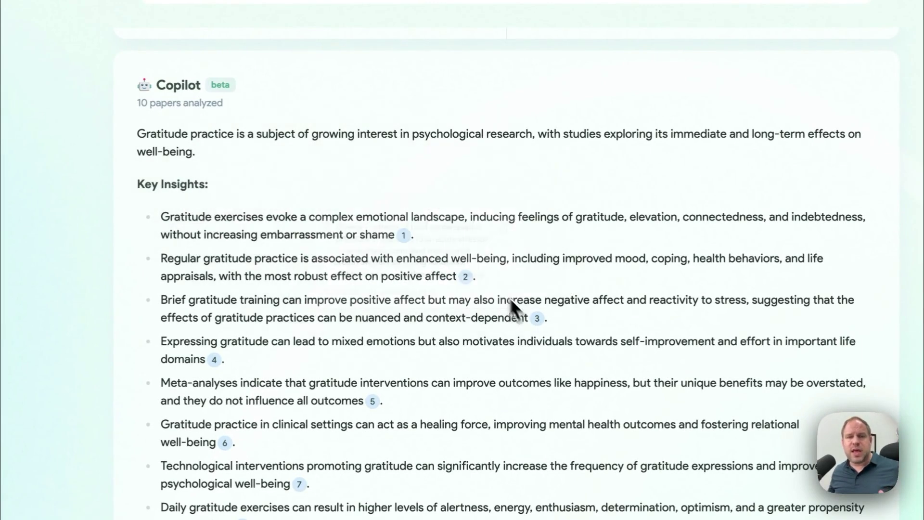
# - Expand the Study Snapshot of "Divergent effects of brief contemplative practices in response to an acute stressor"
pyautogui.scroll(-10, 534, 323)
pyautogui.scroll(-5, 541, 330)
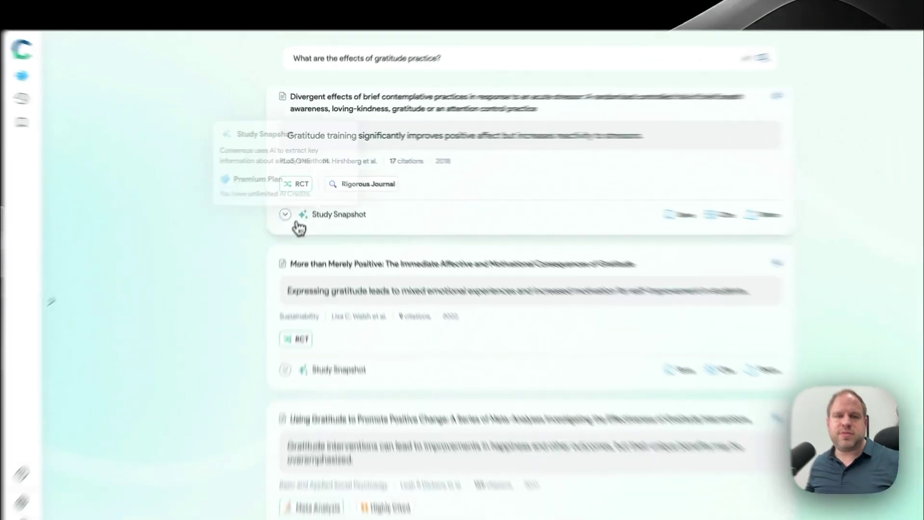
pyautogui.click(294, 195)
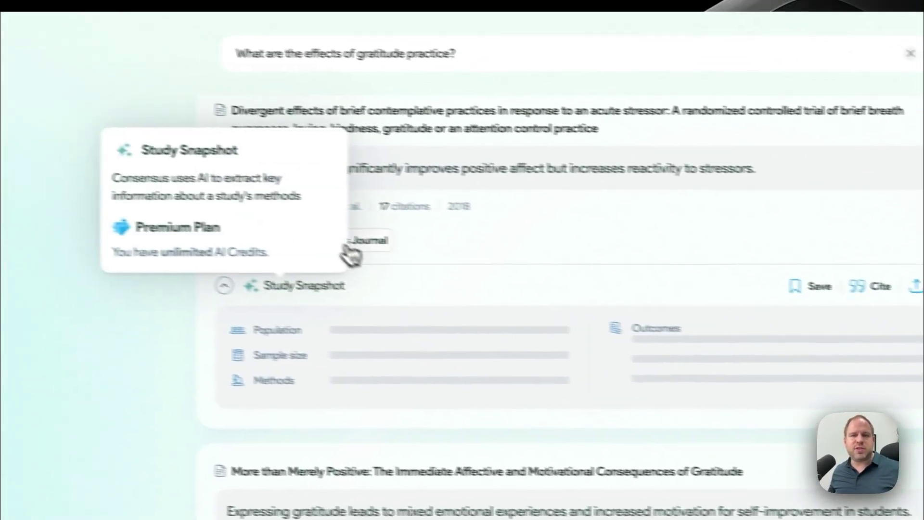
pyautogui.moveTo(362, 180)
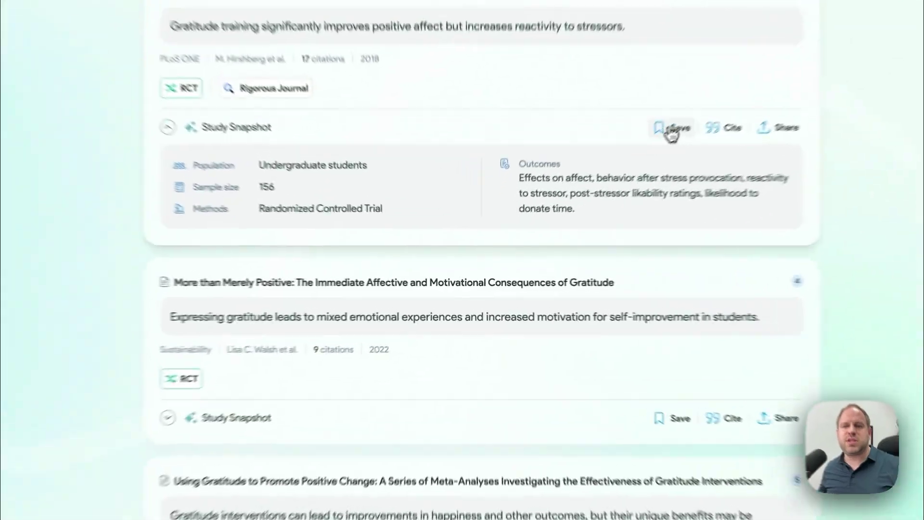
pyautogui.click(590, 195)
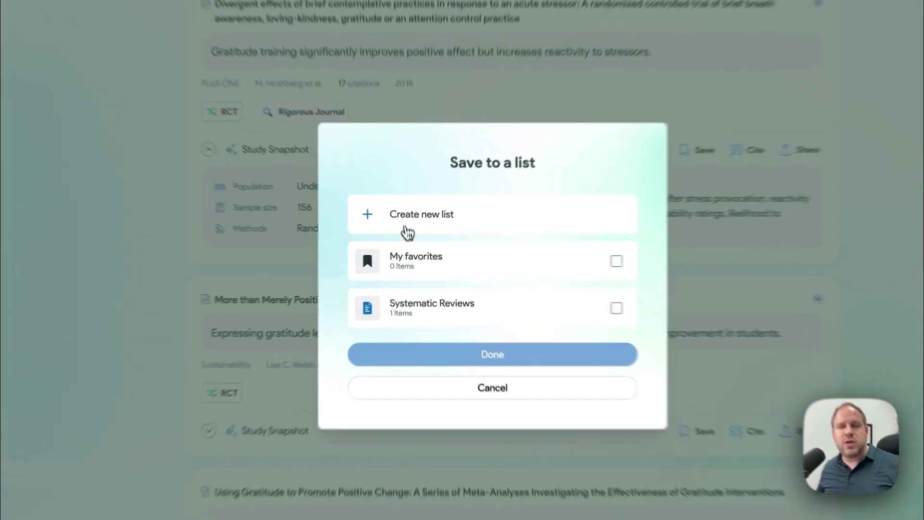
pyautogui.click(419, 235)
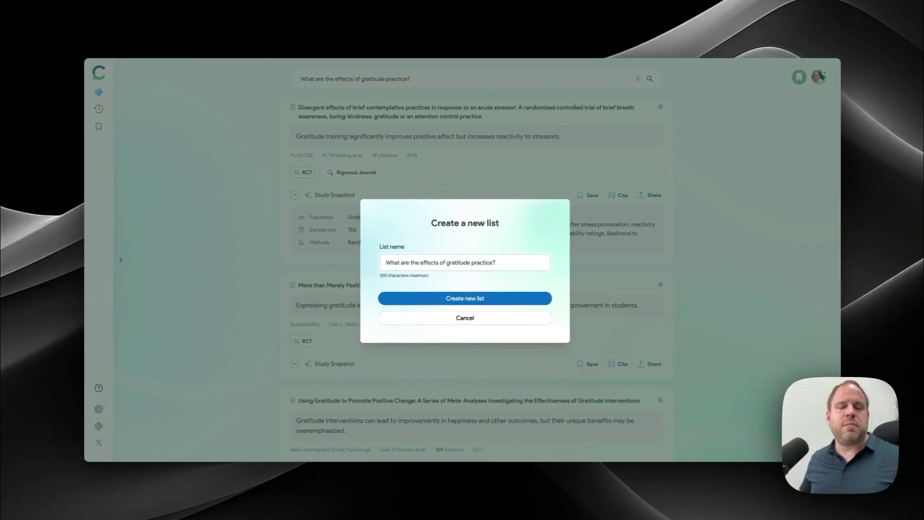
pyautogui.click(495, 296)
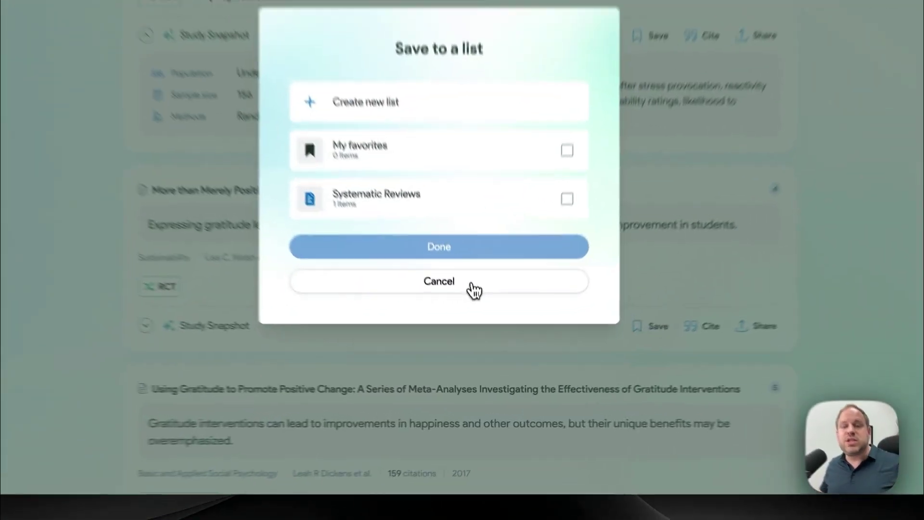
pyautogui.click(486, 343)
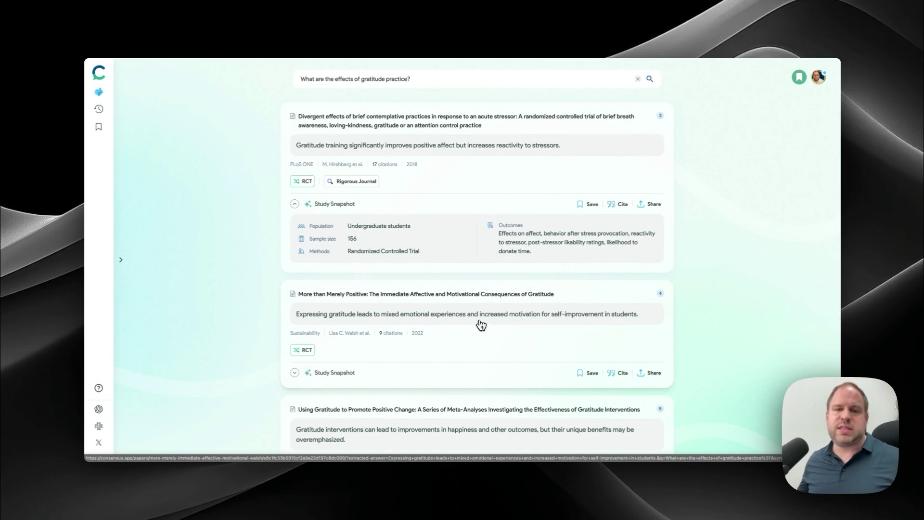
# - Browse the gratitude papers and related searches, and preview the source of Copilot citation 3 to compare with the numbered papers
pyautogui.scroll(-7, 479, 323)
pyautogui.scroll(-10, 451, 308)
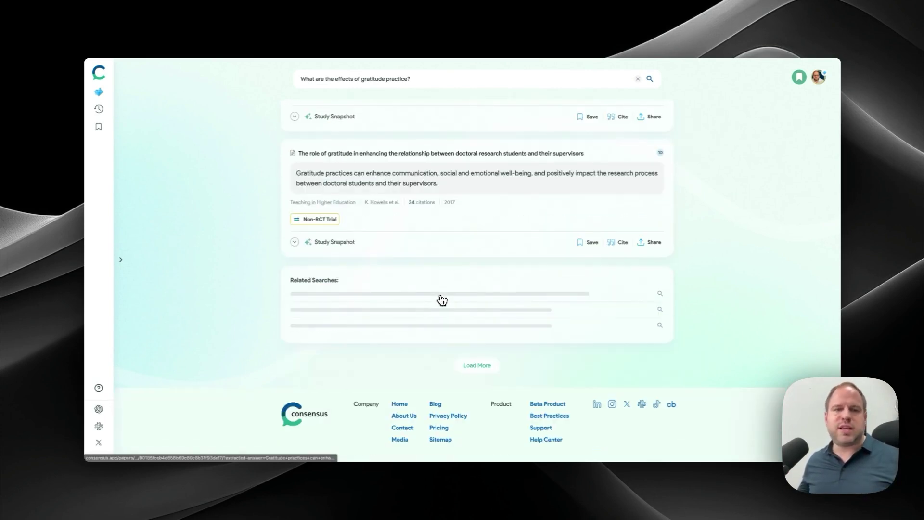
pyautogui.scroll(10, 452, 299)
pyautogui.scroll(10, 508, 298)
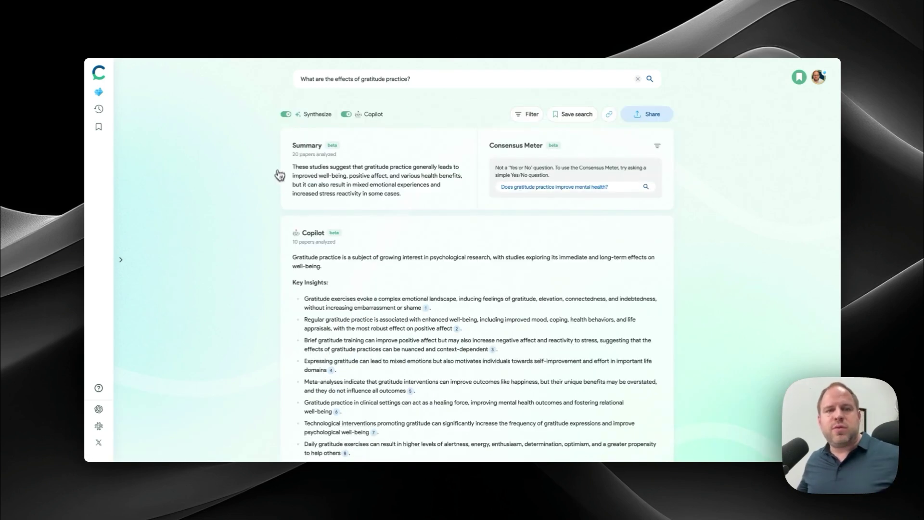
pyautogui.scroll(-1, 435, 286)
pyautogui.moveTo(491, 301)
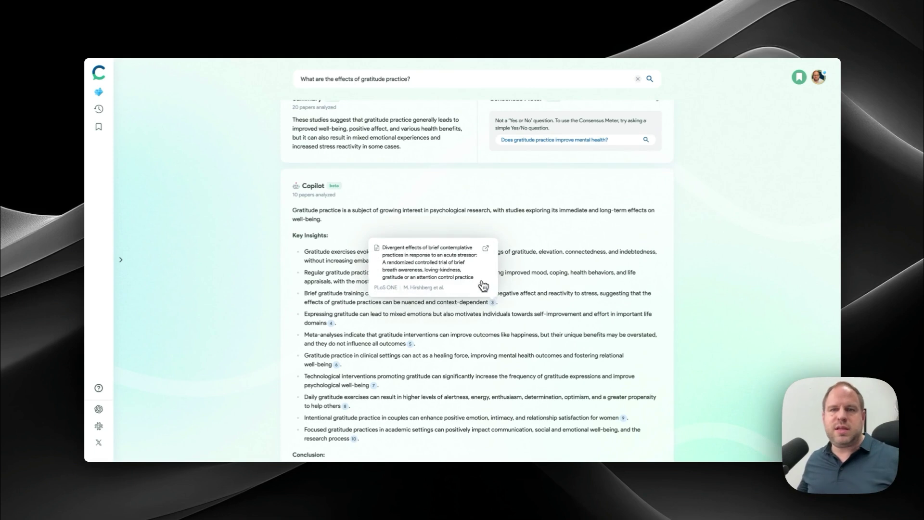
pyautogui.scroll(-15, 491, 269)
pyautogui.scroll(-6, 494, 263)
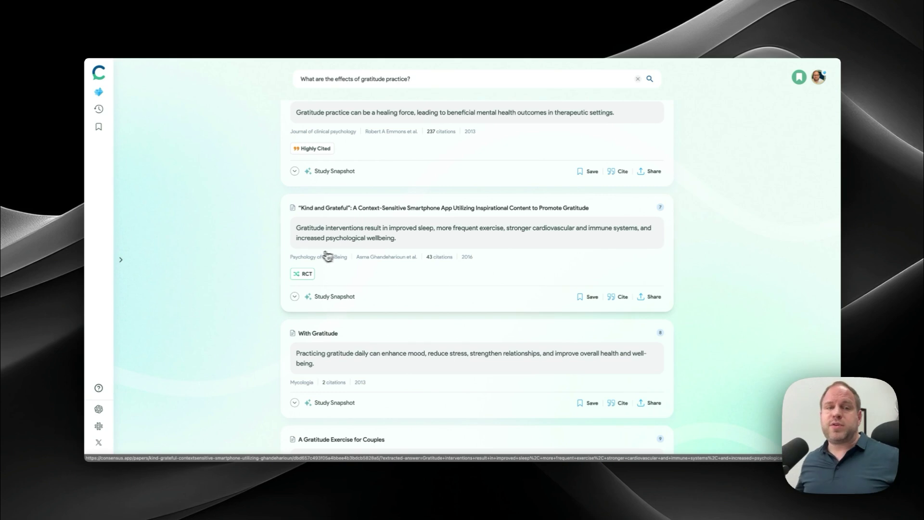
pyautogui.scroll(-8, 460, 287)
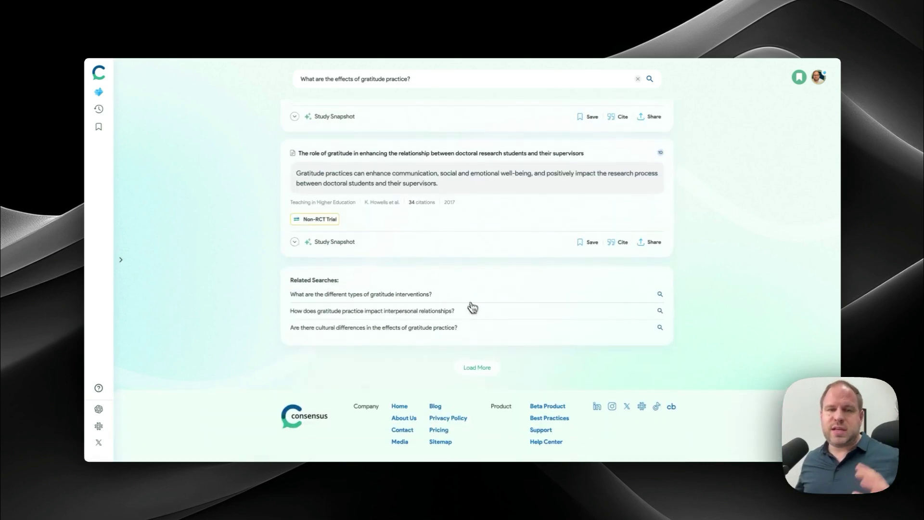
# - Copy the link to the gratitude practice search and export its results as a CSV file
pyautogui.scroll(15, 472, 307)
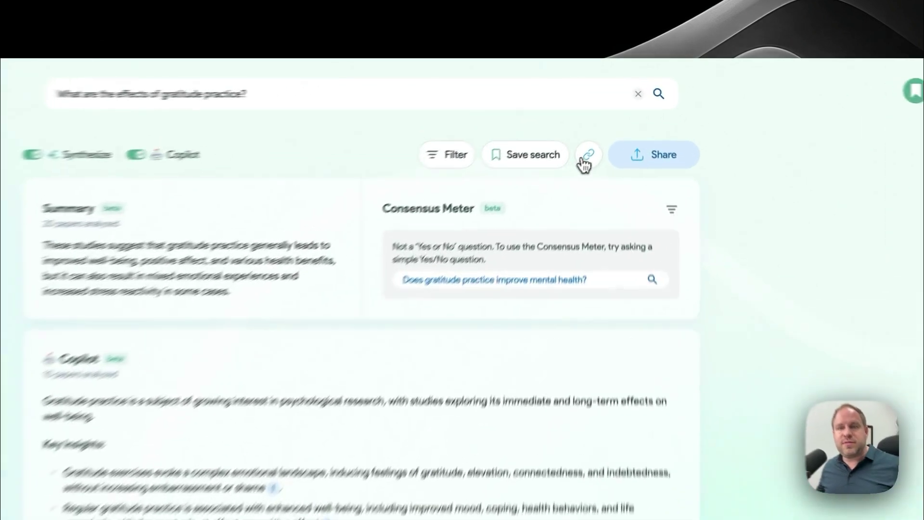
pyautogui.click(609, 114)
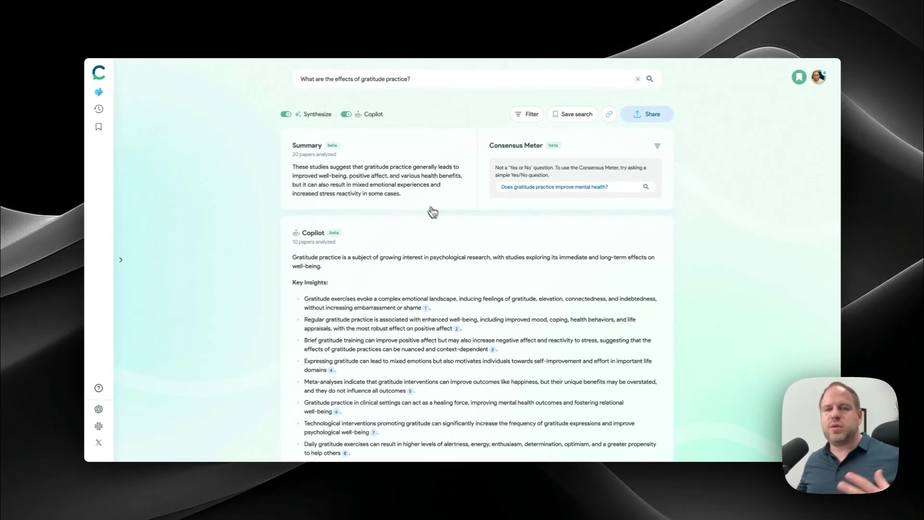
pyautogui.scroll(-5, 432, 212)
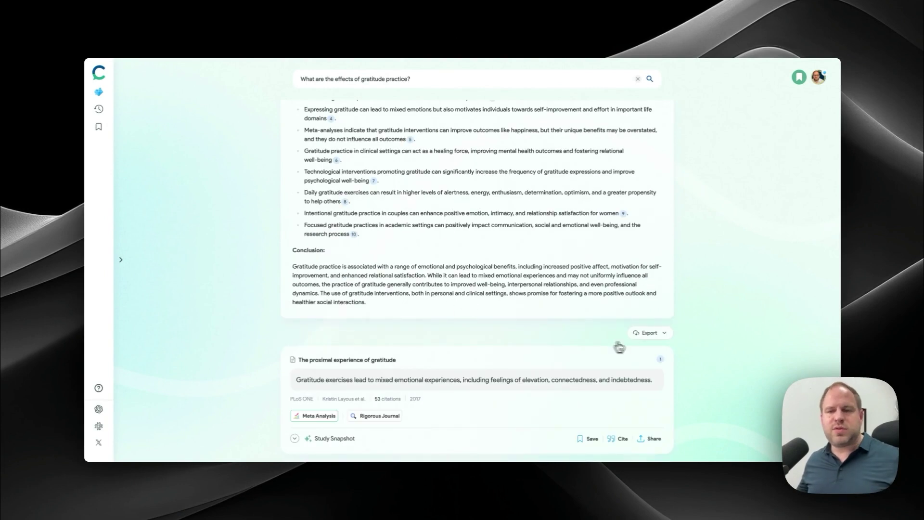
pyautogui.click(652, 337)
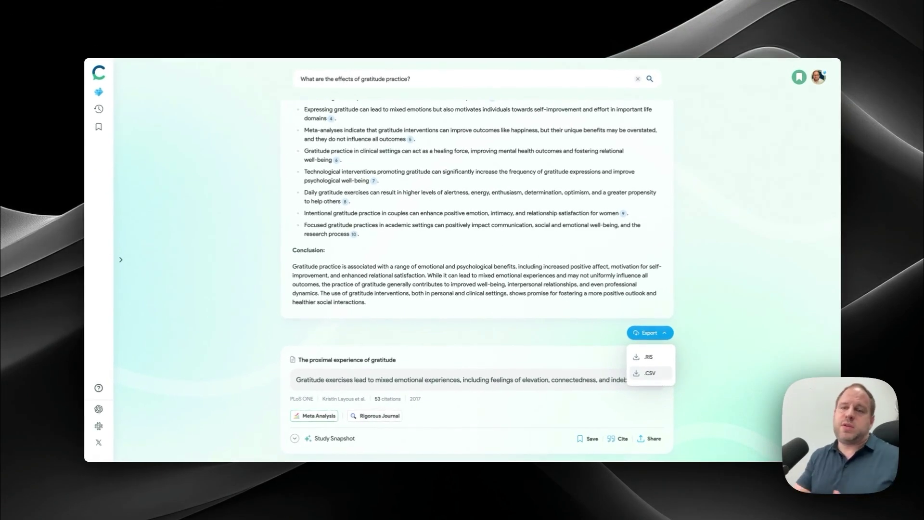
pyautogui.click(650, 373)
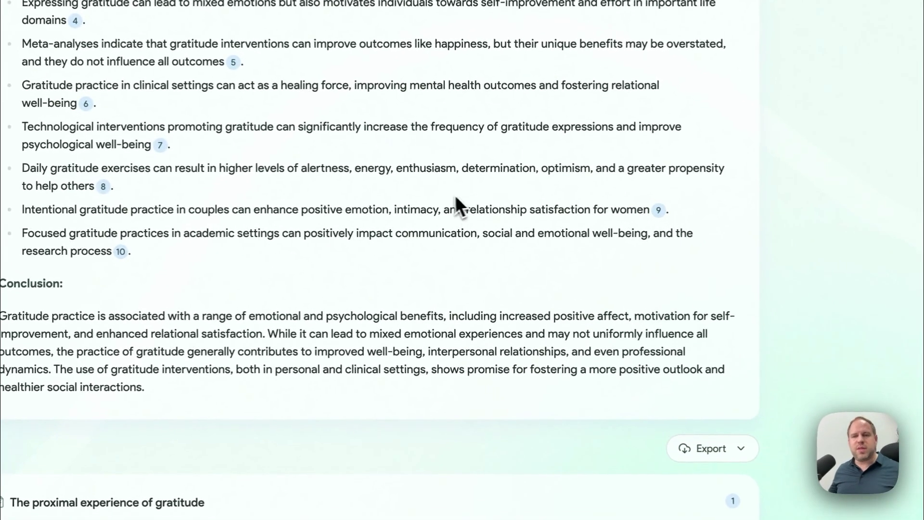
# - From the home page's Medicine example topics, run the search "What is the best treatment for restless leg syndrome?"
pyautogui.scroll(10, 455, 195)
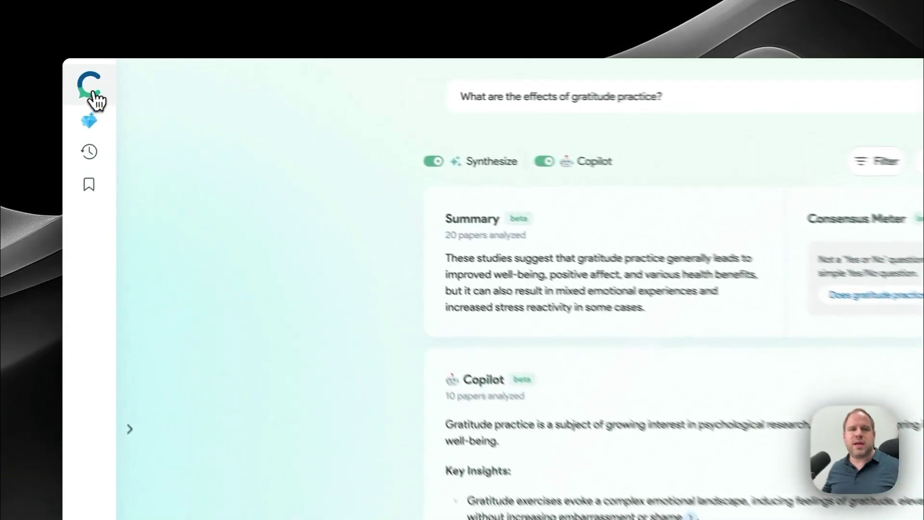
pyautogui.click(95, 100)
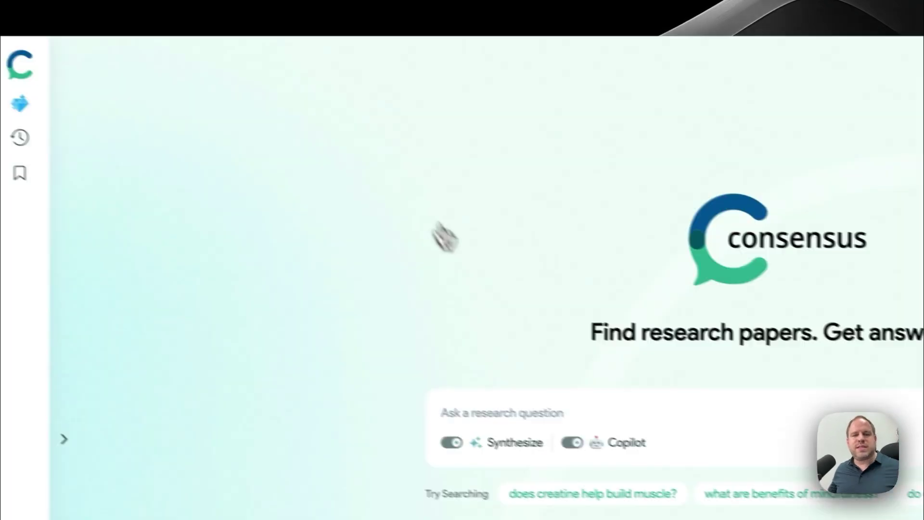
pyautogui.scroll(-10, 385, 289)
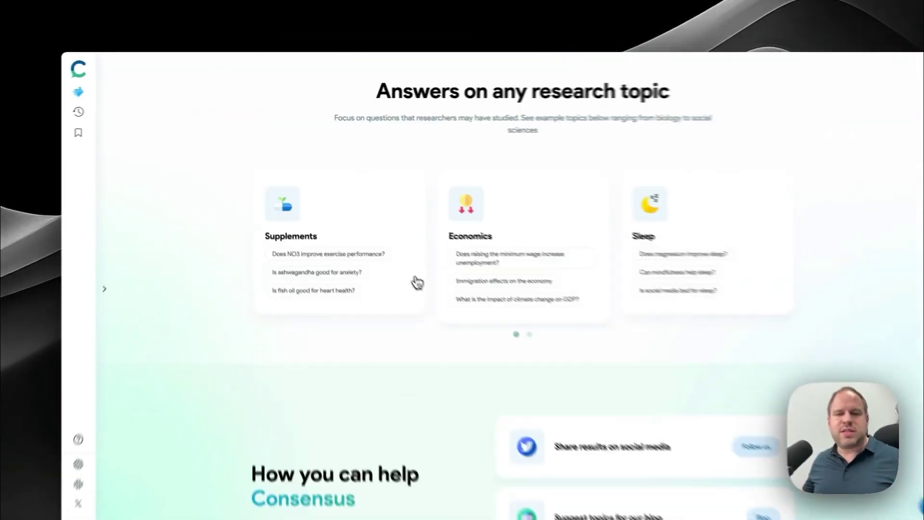
pyautogui.scroll(-10, 417, 281)
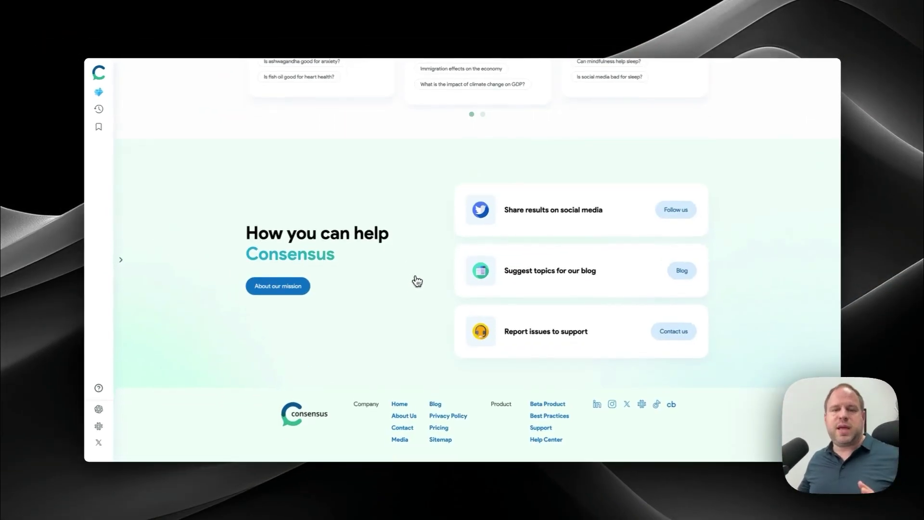
pyautogui.scroll(5, 417, 281)
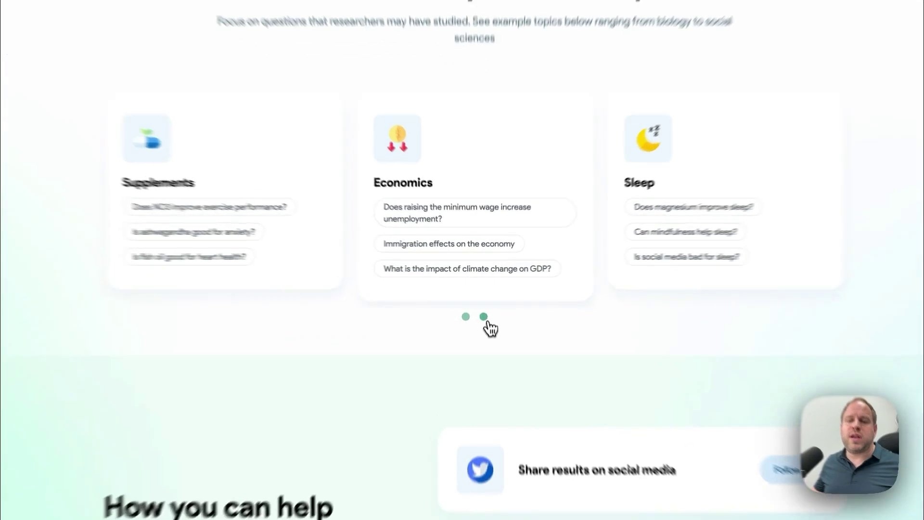
pyautogui.click(482, 299)
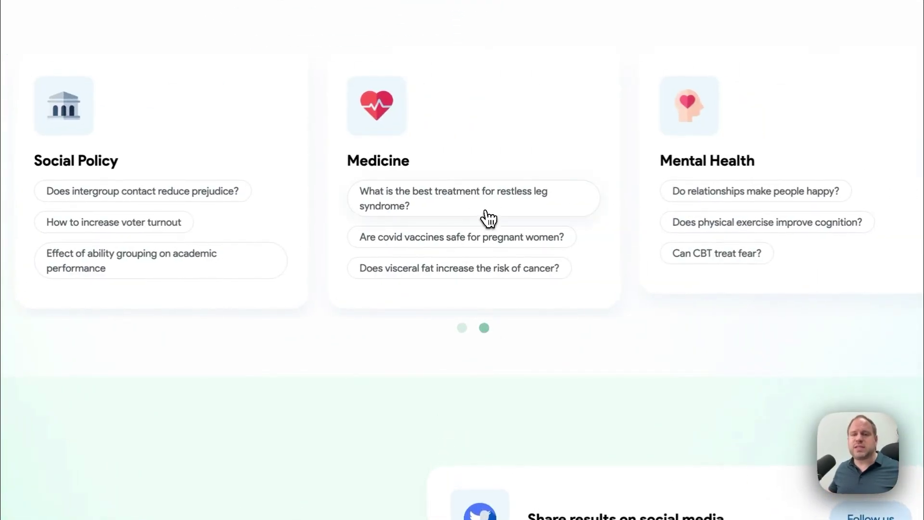
pyautogui.click(487, 218)
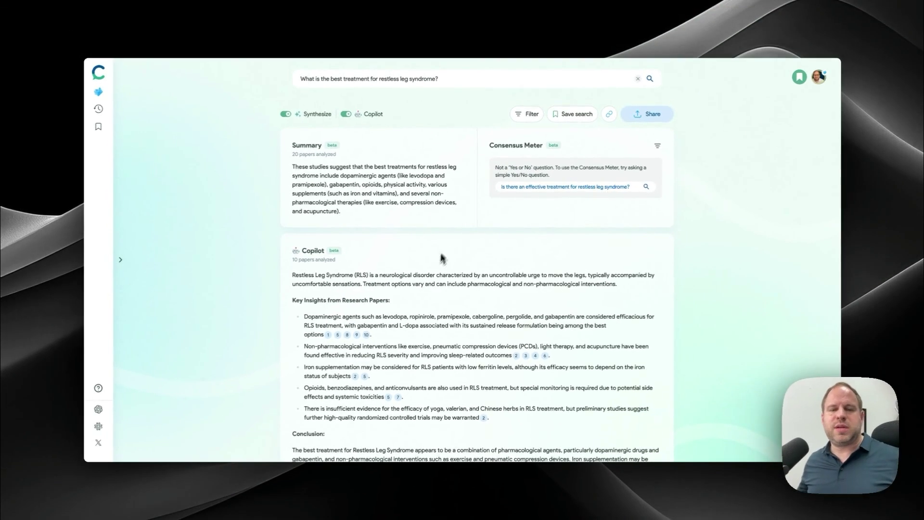
# - Review the Copilot insights, conclusion and leading papers for the restless leg syndrome question
pyautogui.scroll(-2, 441, 258)
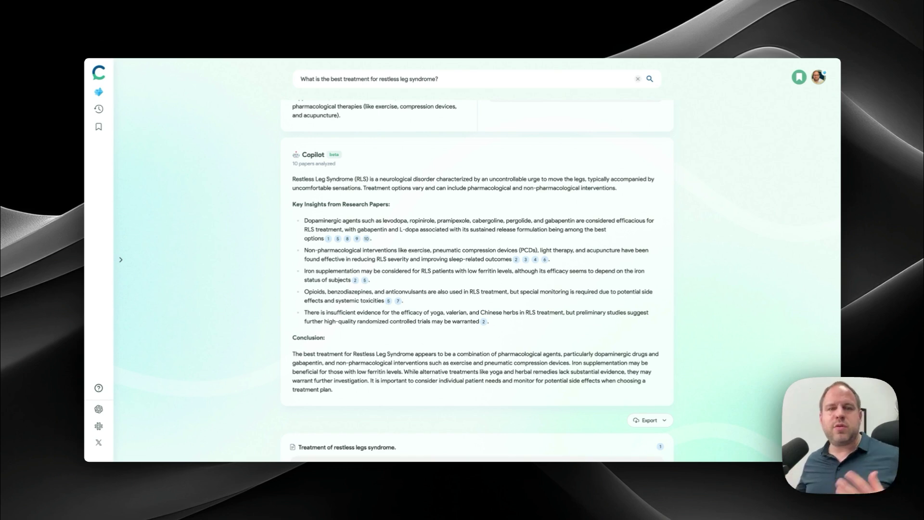
pyautogui.scroll(-1, 359, 246)
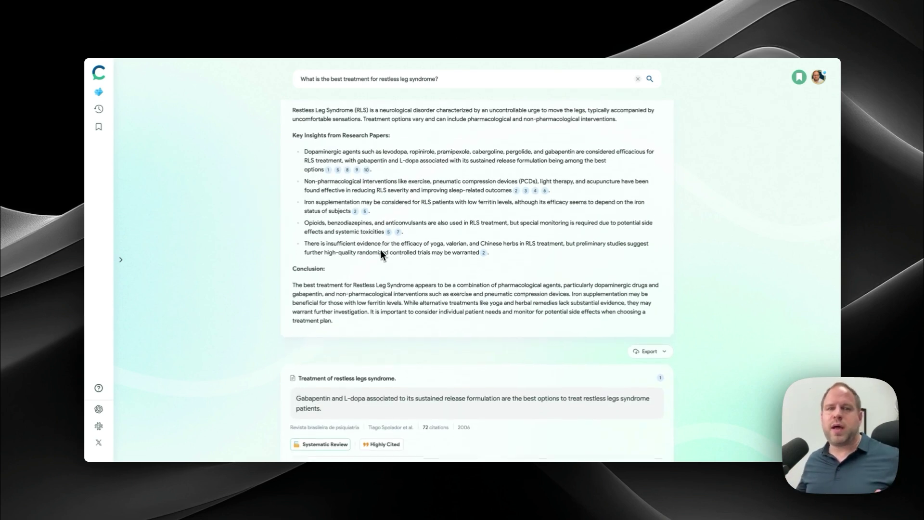
pyautogui.scroll(-1, 381, 251)
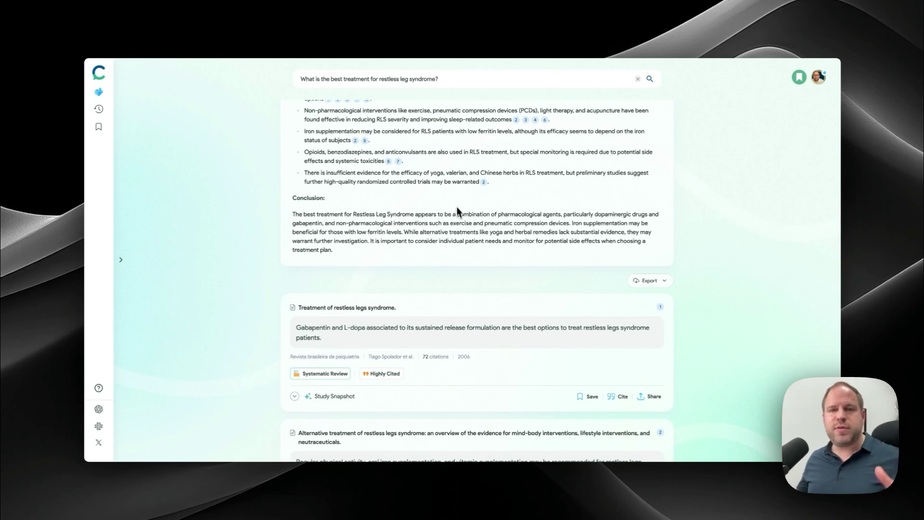
pyautogui.scroll(-1, 467, 217)
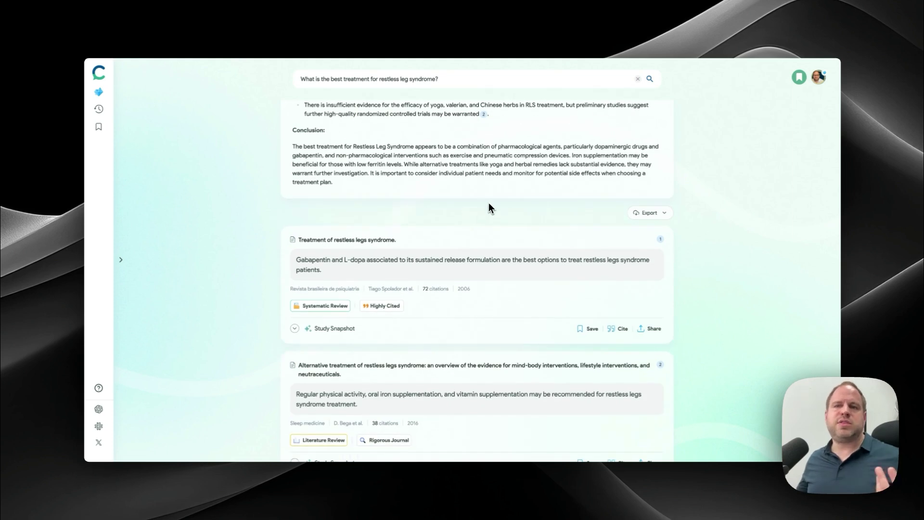
pyautogui.scroll(-1, 492, 253)
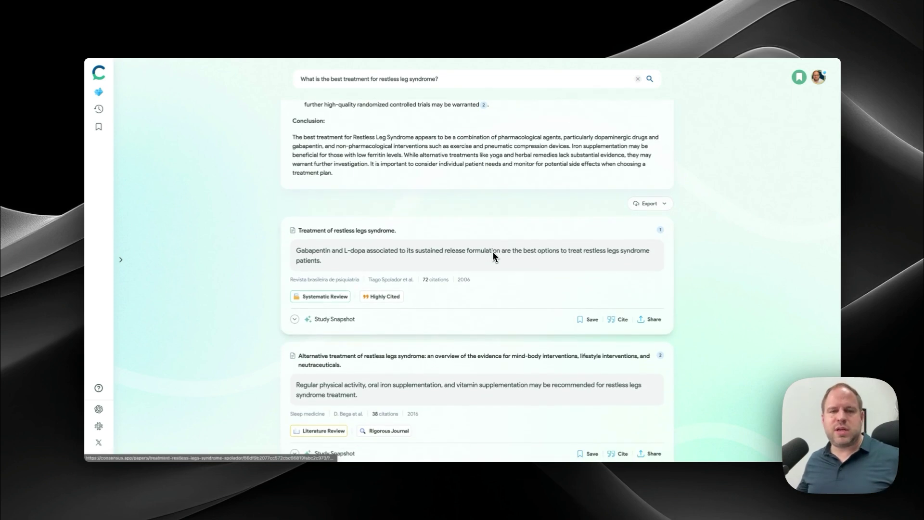
pyautogui.scroll(6, 492, 250)
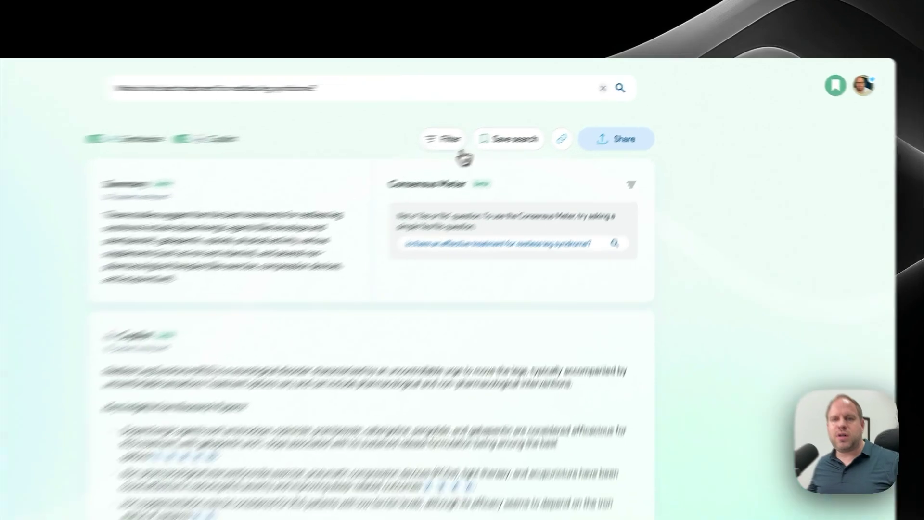
# - Reopen the earlier search "Do video games improve learning?" from the search history
pyautogui.click(534, 118)
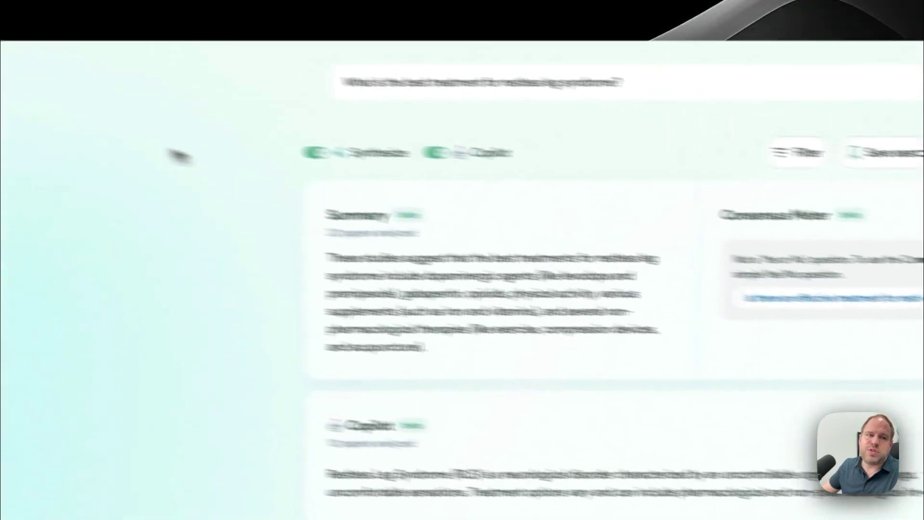
pyautogui.click(82, 175)
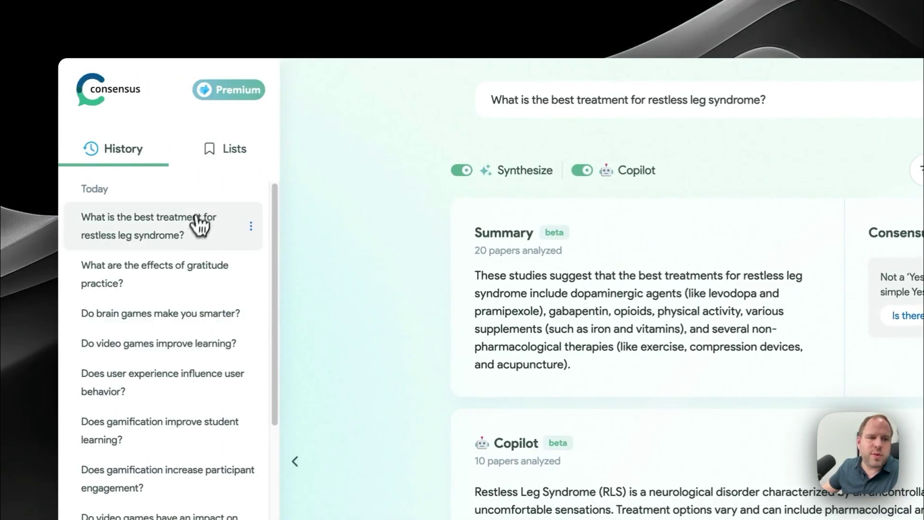
pyautogui.click(141, 348)
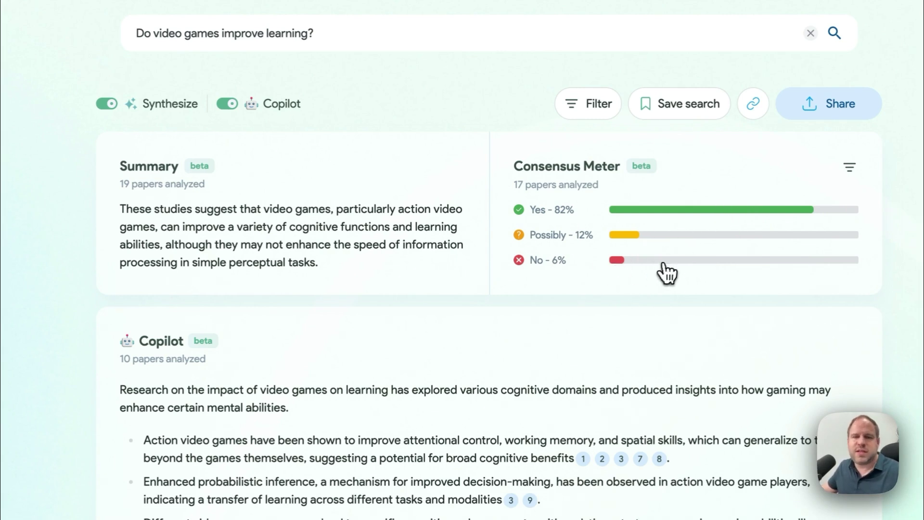
# - Read the summary, Consensus Meter and Copilot conclusion for the video games and learning search
pyautogui.scroll(-1, 616, 272)
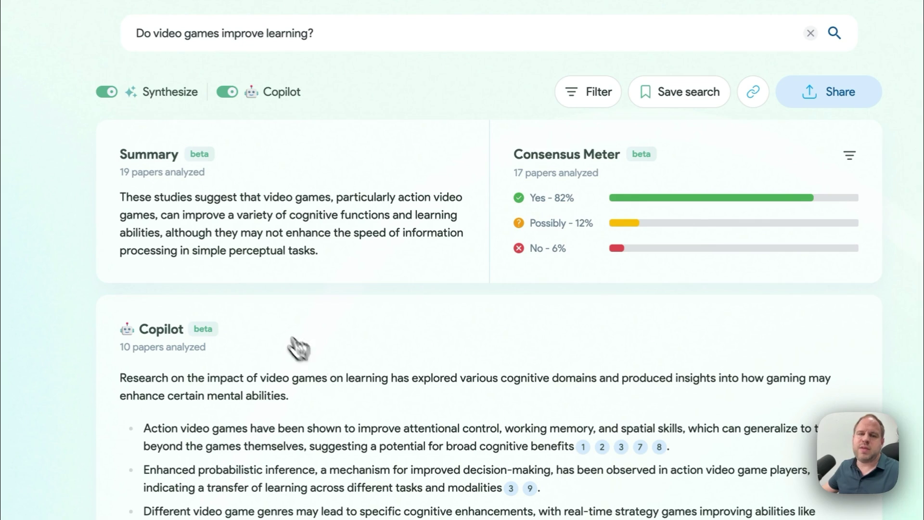
pyautogui.scroll(-1, 196, 377)
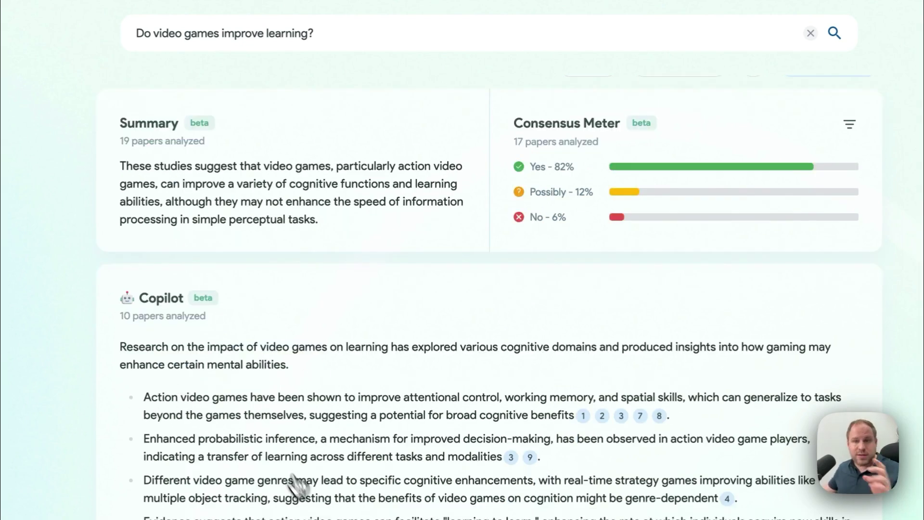
pyautogui.scroll(-1, 244, 391)
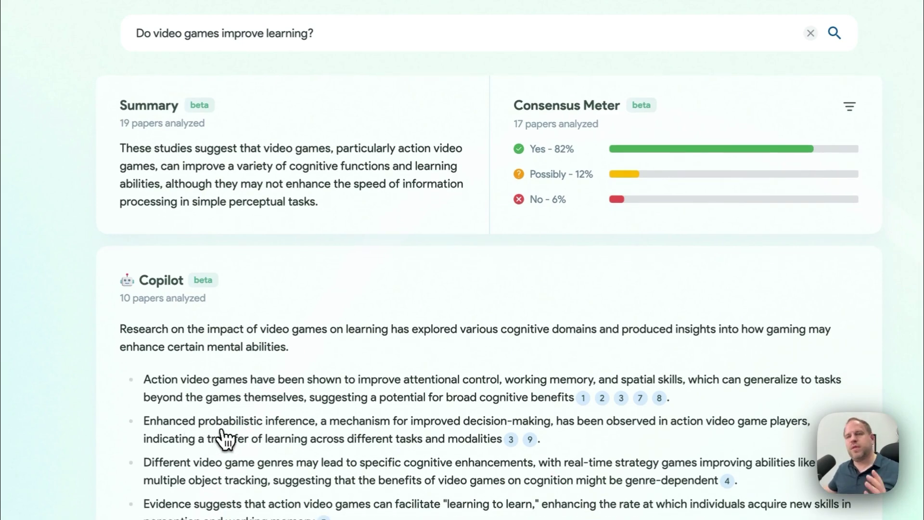
pyautogui.scroll(-5, 489, 298)
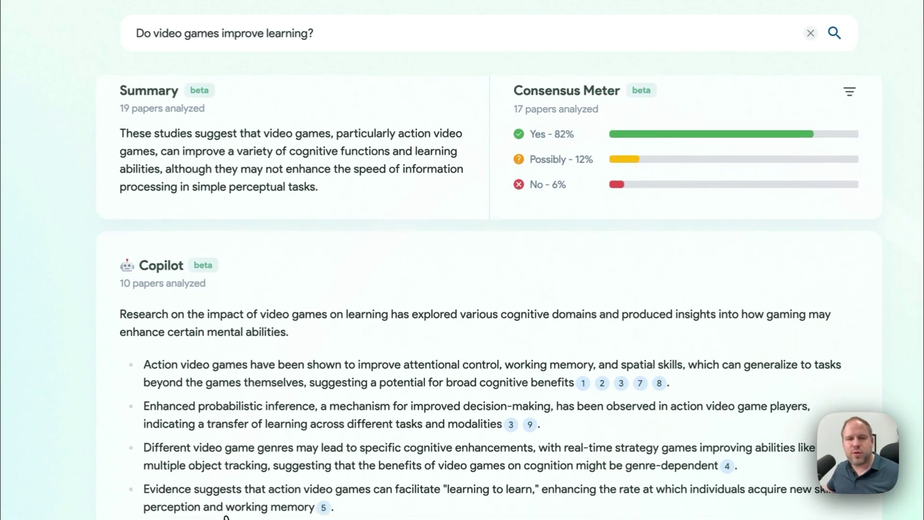
pyautogui.scroll(-4, 454, 397)
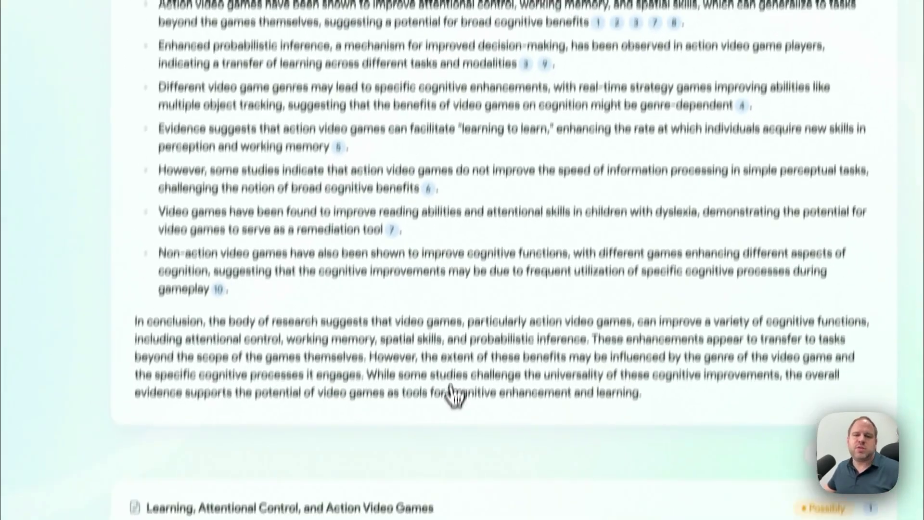
pyautogui.scroll(10, 470, 365)
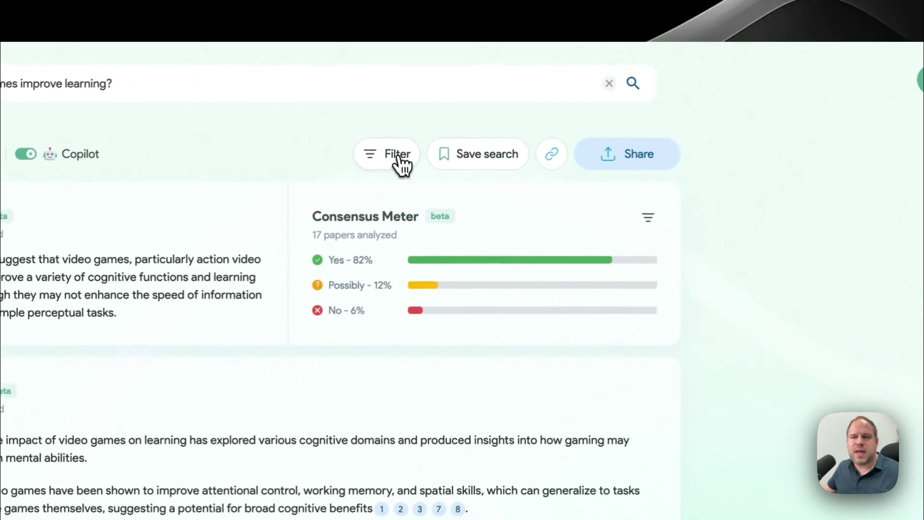
# - Filter the video game results to papers with at least 5 citations, and remove that filter again
pyautogui.click(402, 165)
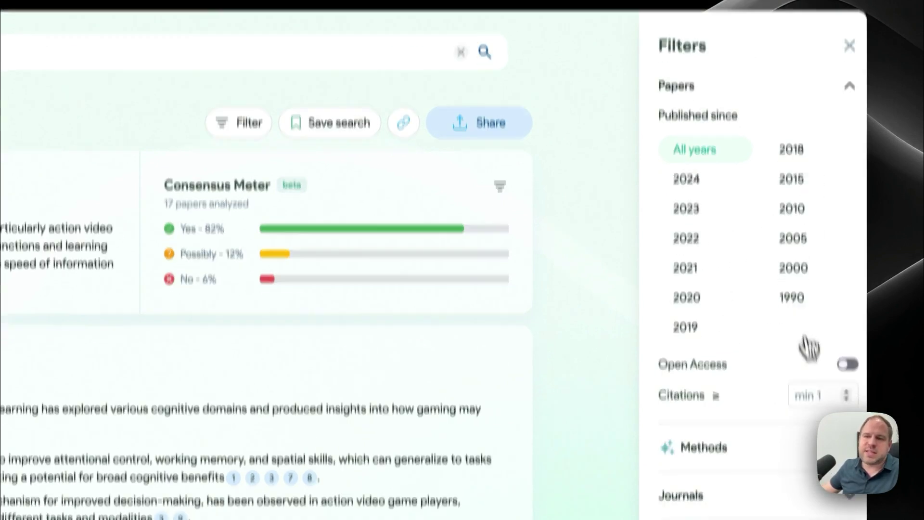
pyautogui.click(847, 378)
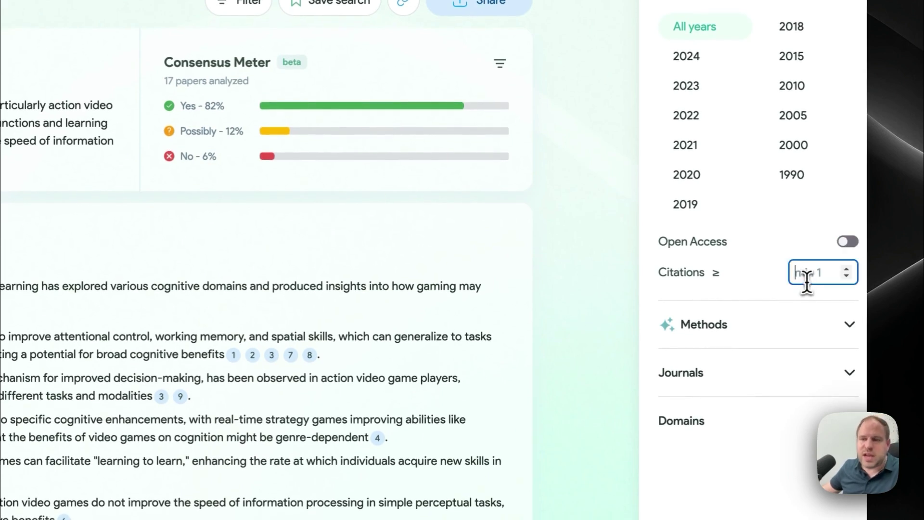
pyautogui.write('5')
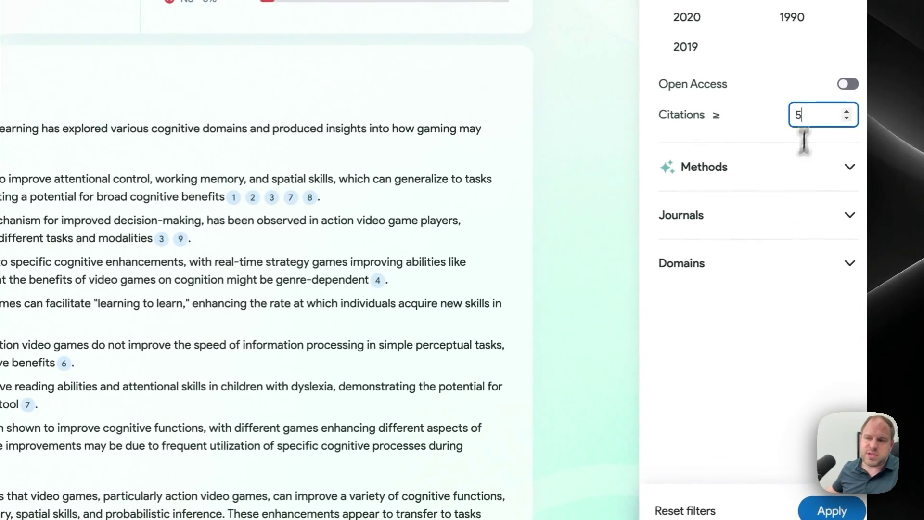
pyautogui.click(830, 509)
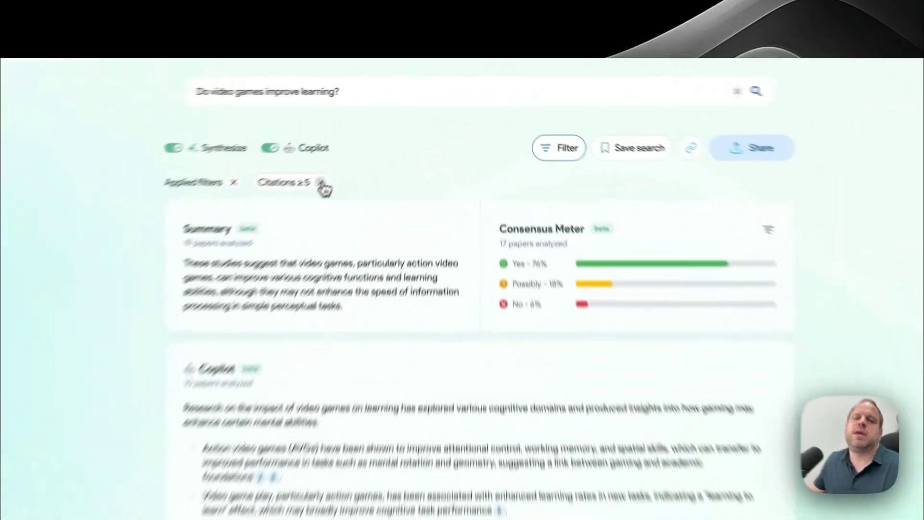
pyautogui.click(319, 186)
# - Filter the video game results by the Systematic Review study type
pyautogui.click(584, 171)
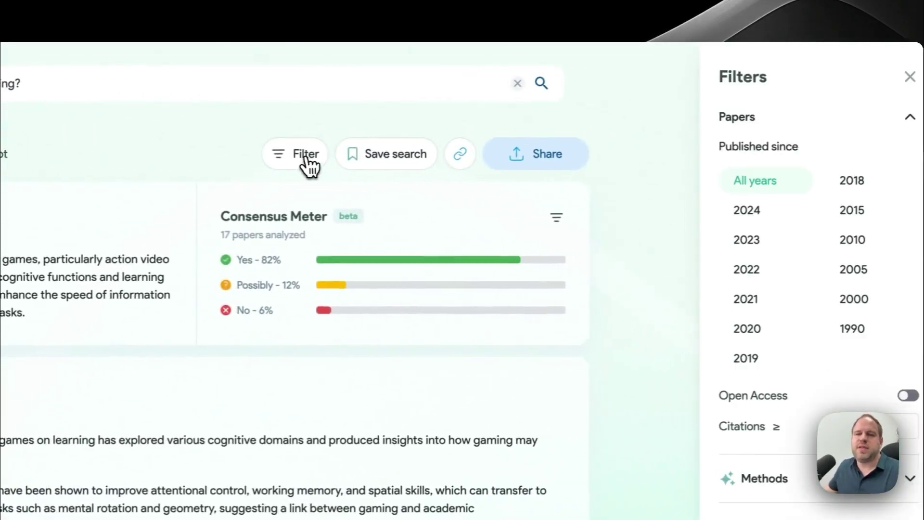
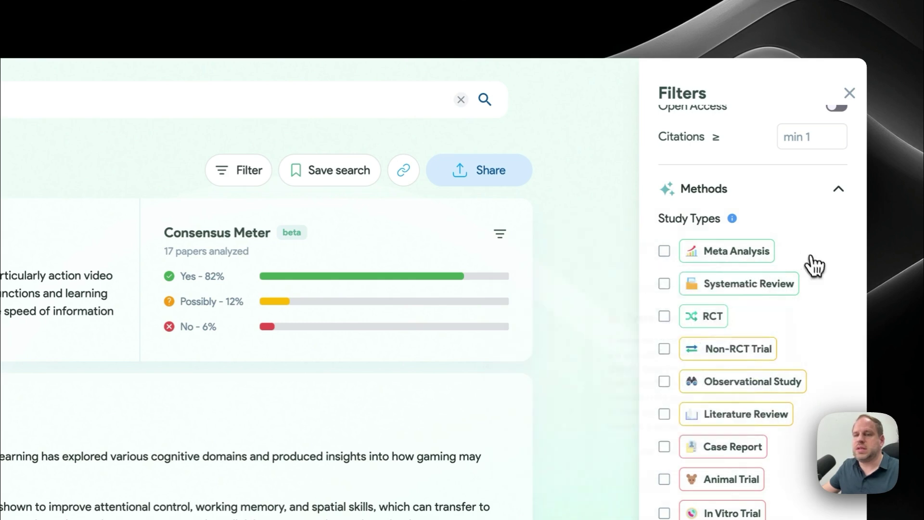
pyautogui.click(665, 284)
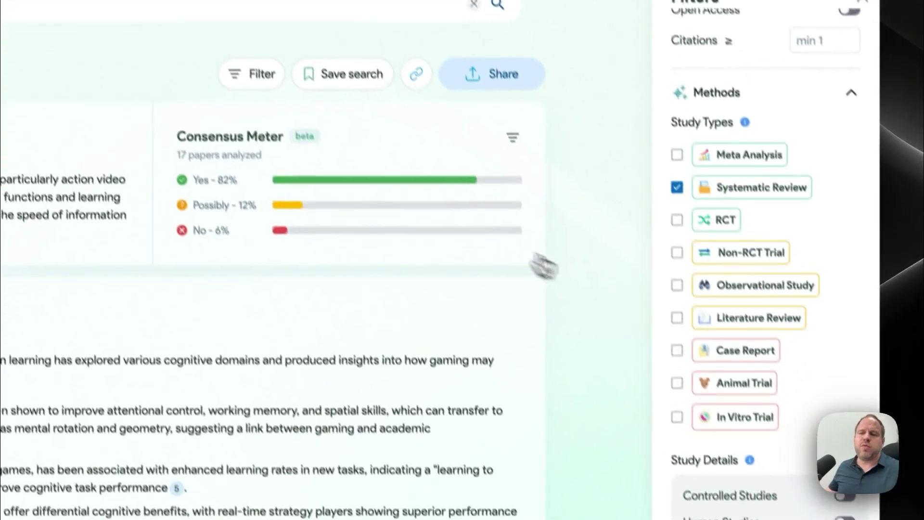
pyautogui.moveTo(685, 488)
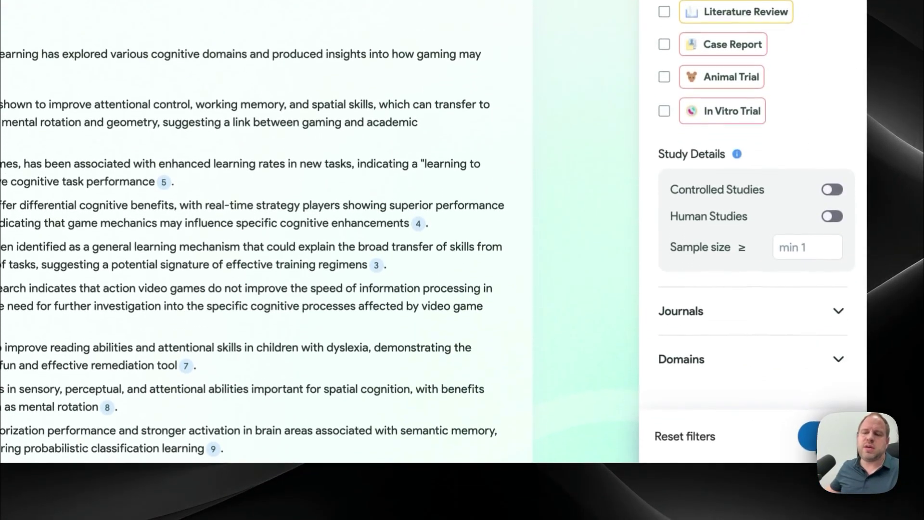
pyautogui.click(465, 283)
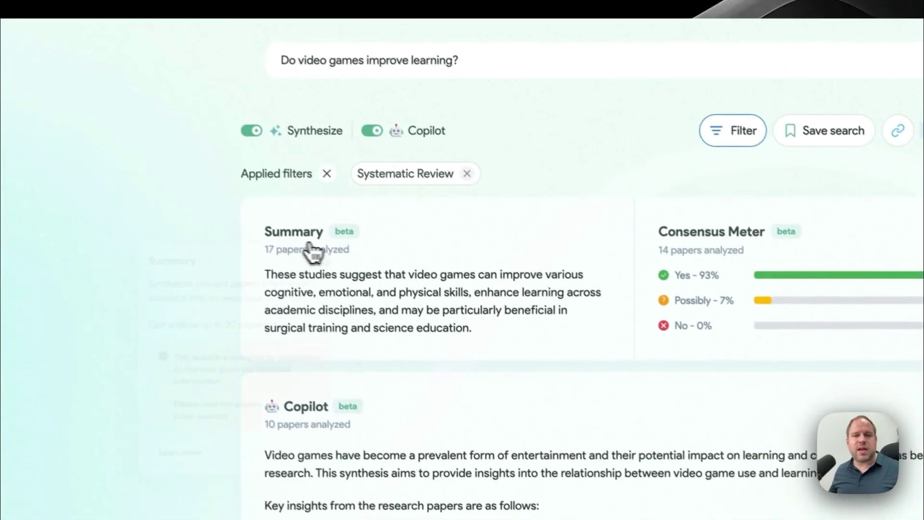
# - Review the summary, Consensus Meter, Copilot insights and papers of the results filtered to systematic reviews
pyautogui.scroll(-1, 484, 276)
pyautogui.scroll(-1, 544, 339)
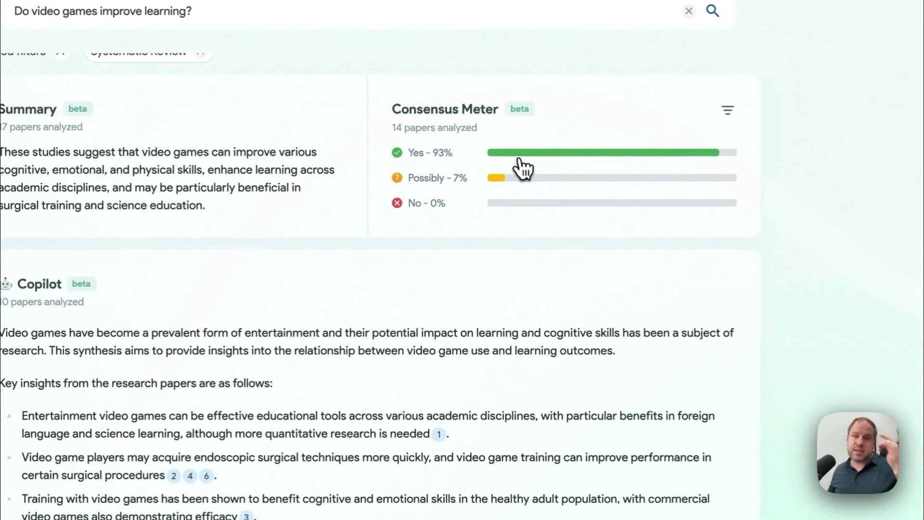
pyautogui.scroll(-3, 316, 222)
pyautogui.scroll(-3, 312, 352)
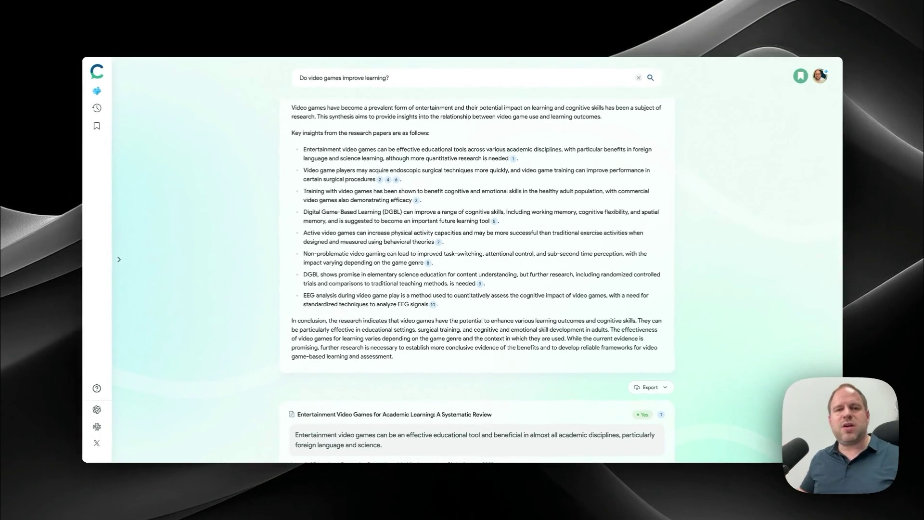
pyautogui.scroll(-5, 501, 287)
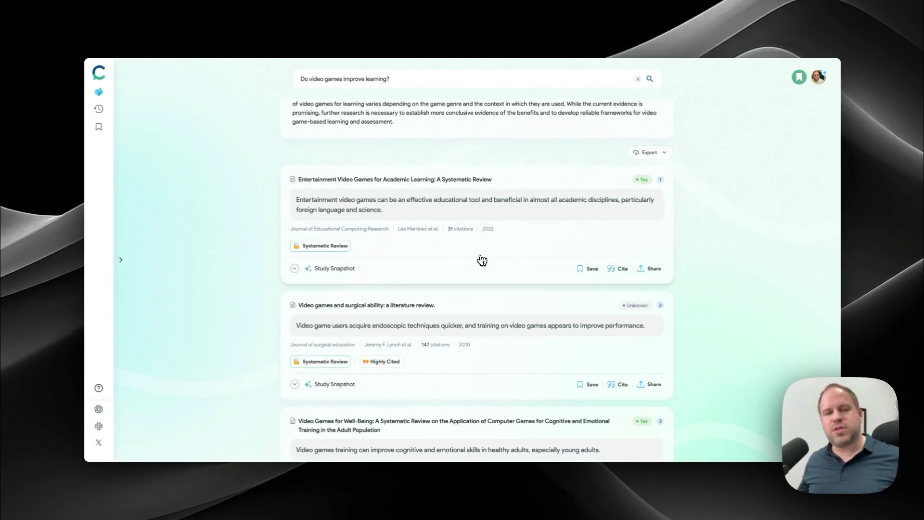
pyautogui.scroll(10, 534, 313)
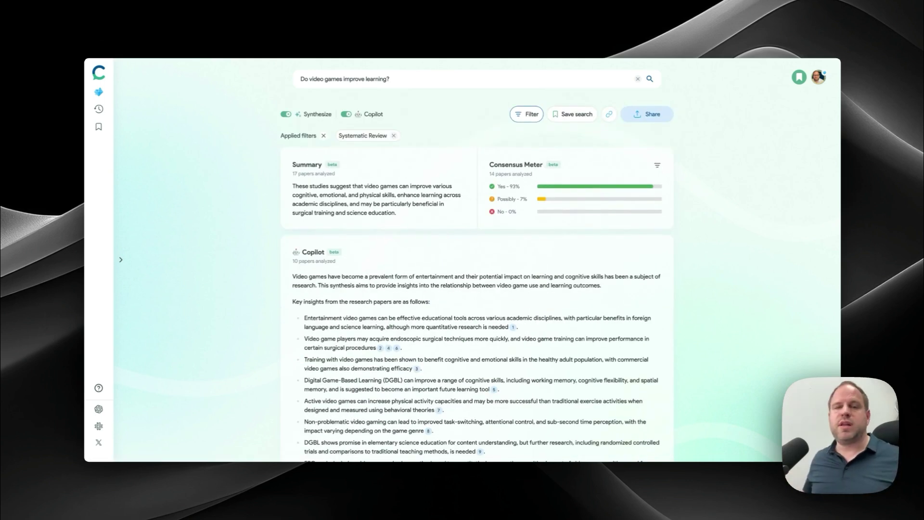
# - Deselect the Systematic Review study type in the search filters
pyautogui.click(532, 114)
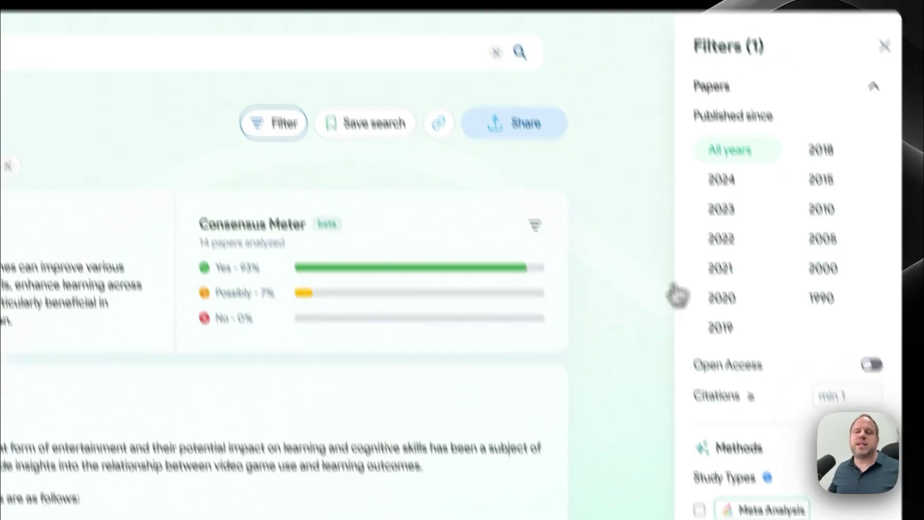
pyautogui.scroll(-3, 767, 451)
pyautogui.scroll(-1, 830, 422)
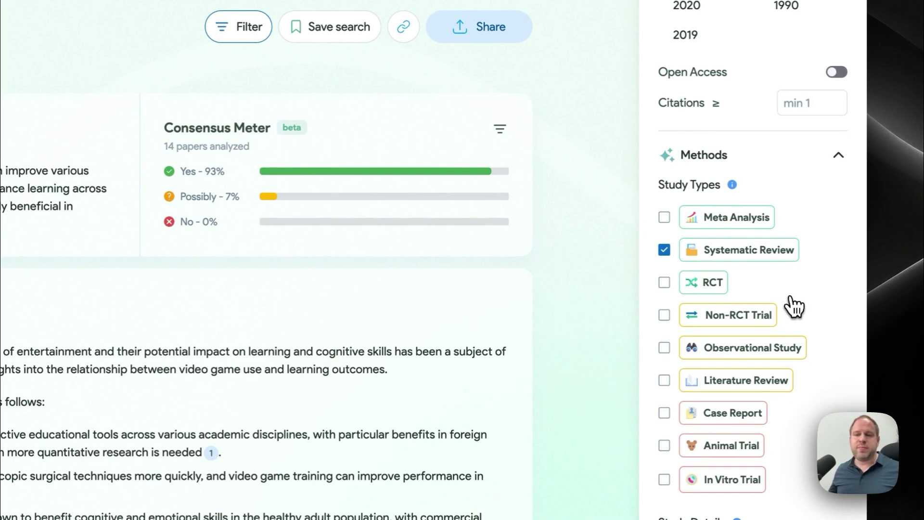
pyautogui.click(664, 251)
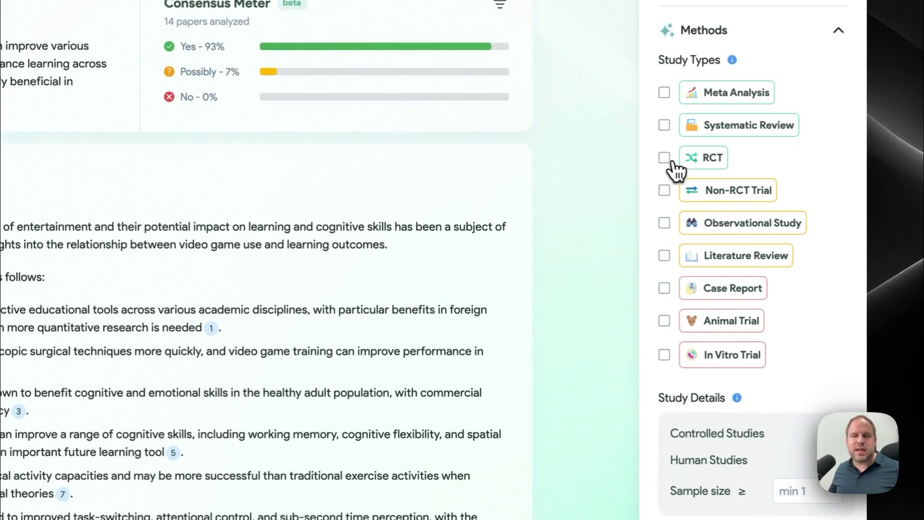
# - View the descriptions of the RCT, Non-RCT Trial, Observational Study and Literature Review study types
pyautogui.moveTo(682, 162)
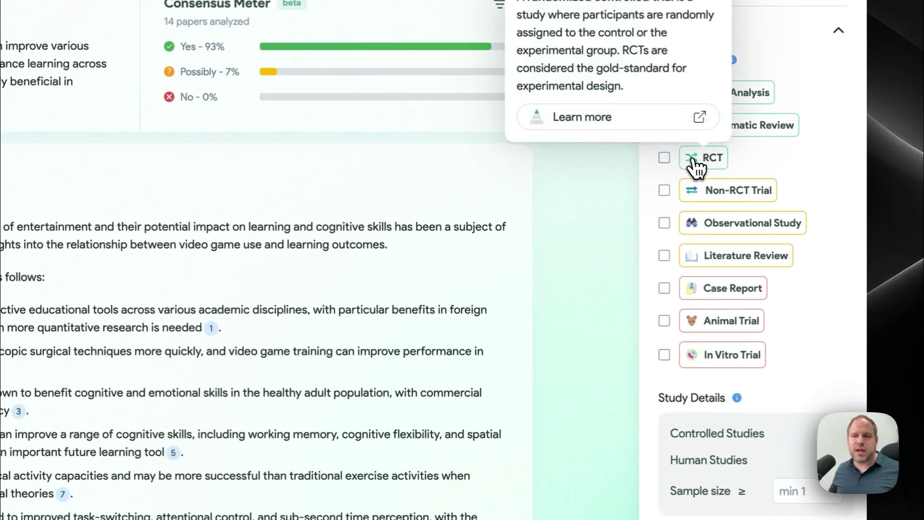
pyautogui.moveTo(712, 195)
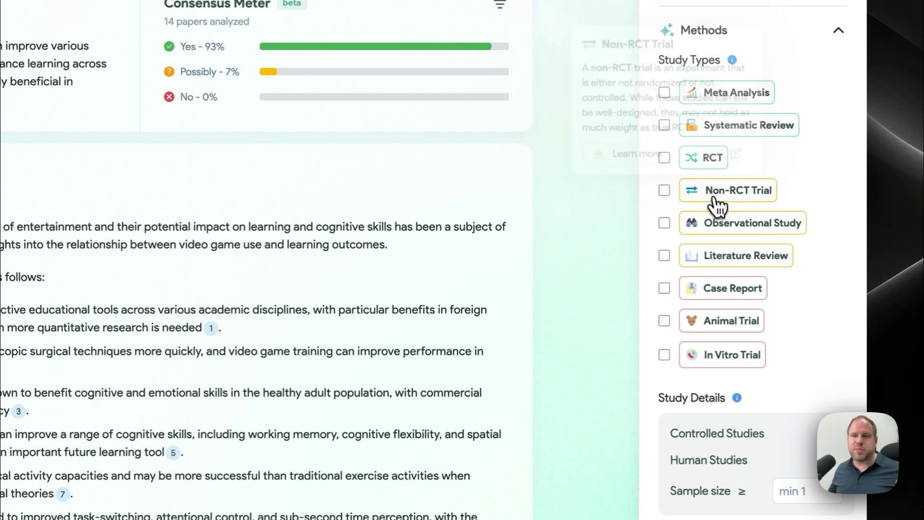
pyautogui.moveTo(731, 235)
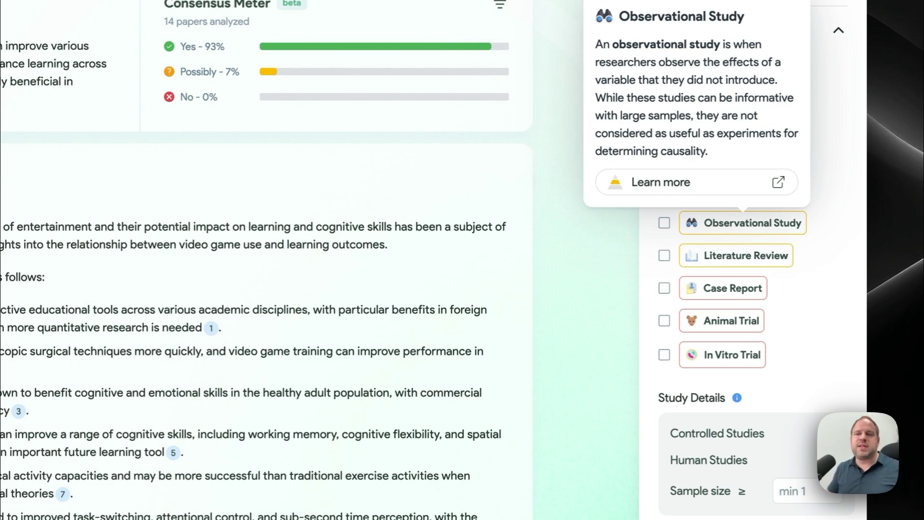
pyautogui.moveTo(755, 251)
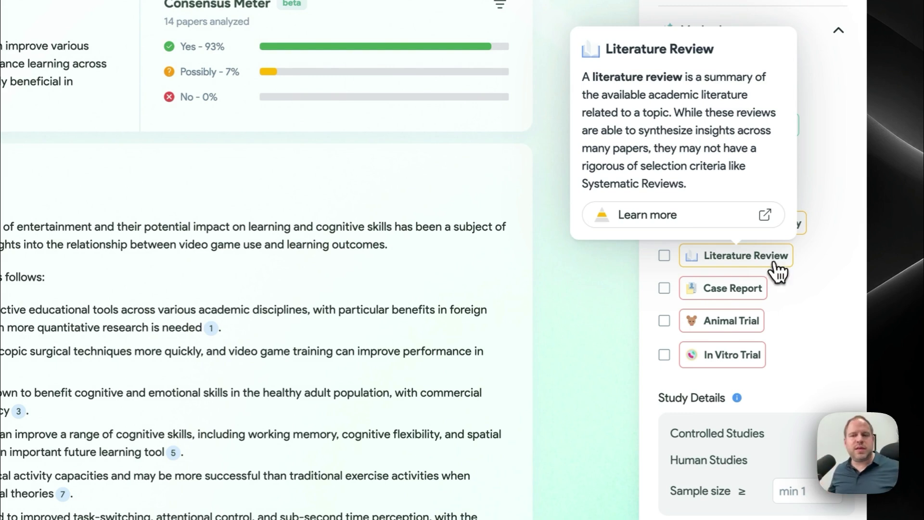
# - View the descriptions of the Case Report, Animal Trial and In Vitro Trial study types
pyautogui.moveTo(767, 291)
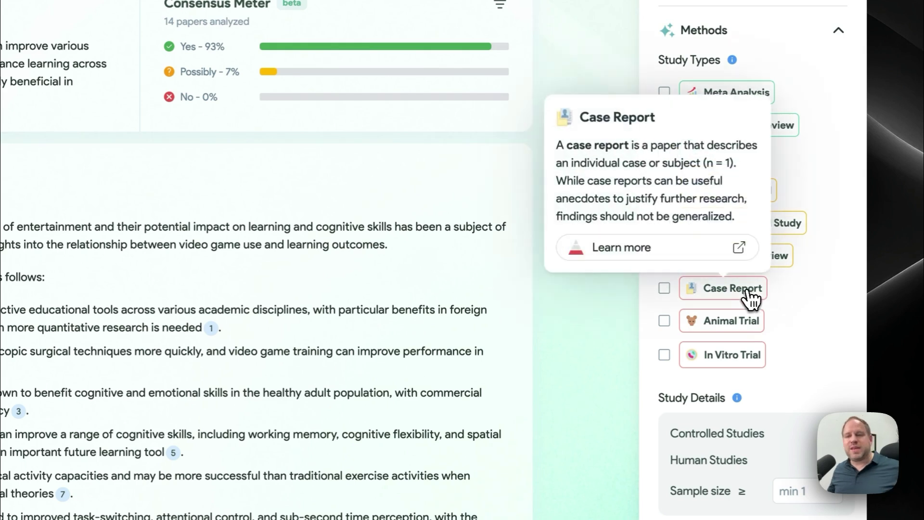
pyautogui.moveTo(742, 317)
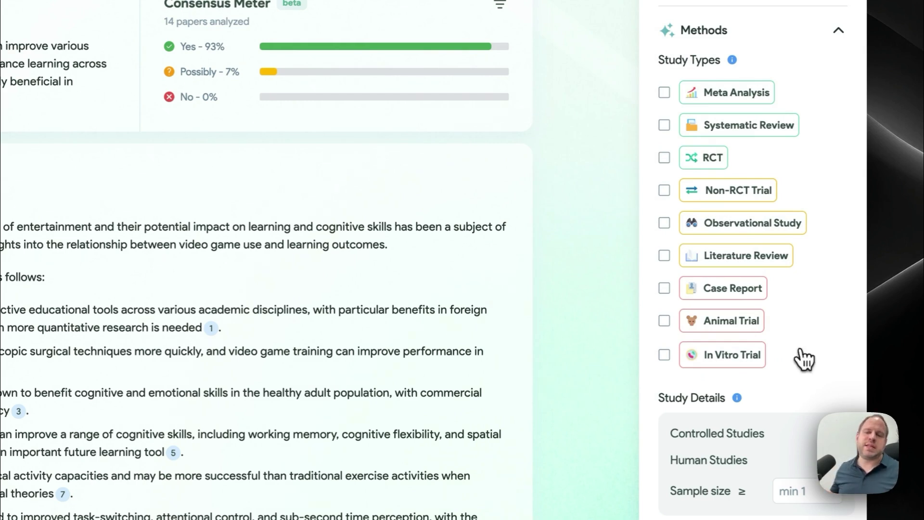
pyautogui.scroll(-1, 731, 380)
pyautogui.moveTo(741, 349)
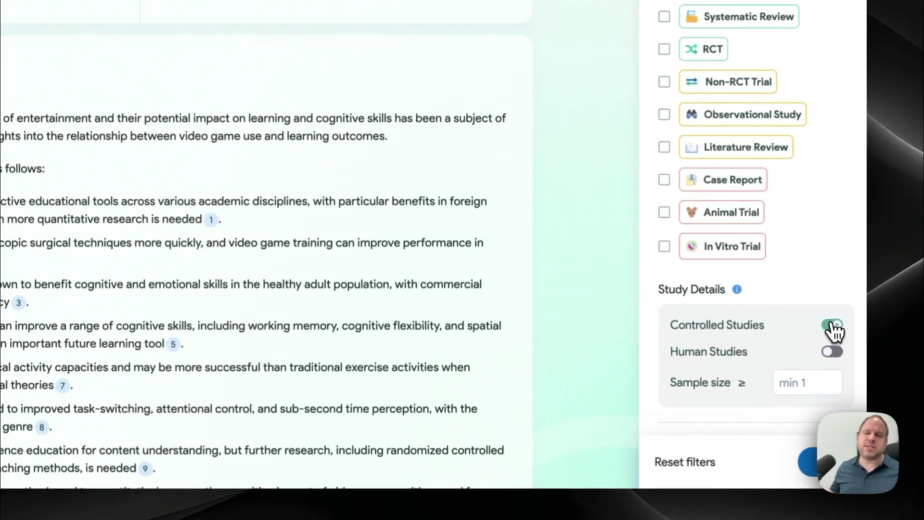
# - Enable the Controlled Studies and Human Studies options in the study details filters
pyautogui.click(833, 300)
pyautogui.scroll(-3, 789, 340)
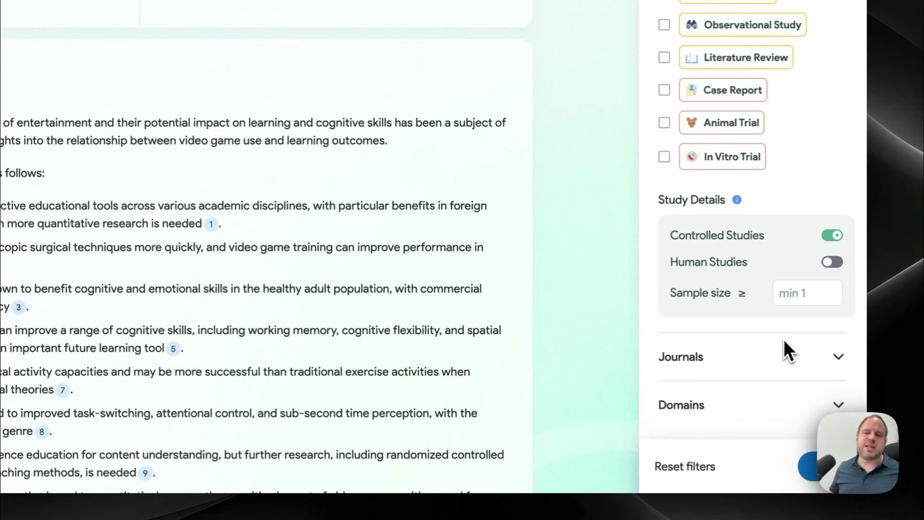
pyautogui.click(828, 250)
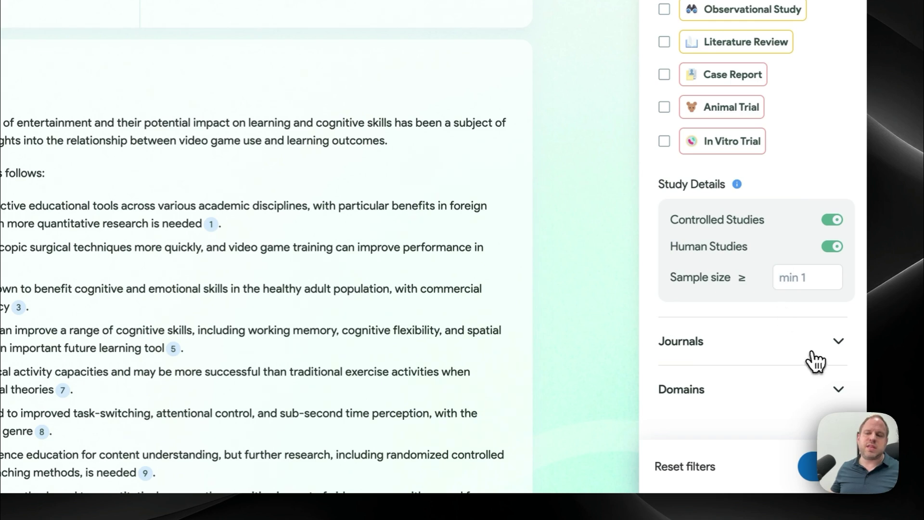
# - Expand the Journals filters and examine the SJR Quartile rating options
pyautogui.click(837, 342)
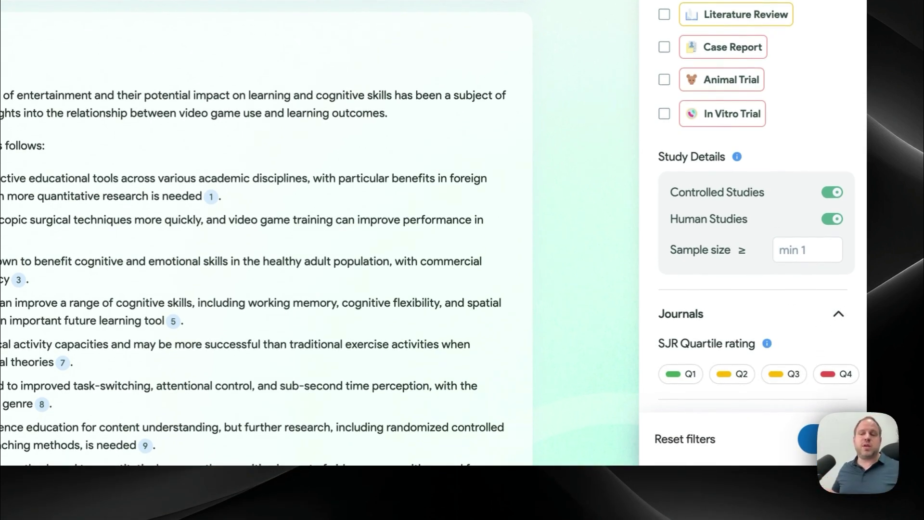
pyautogui.scroll(-1, 818, 149)
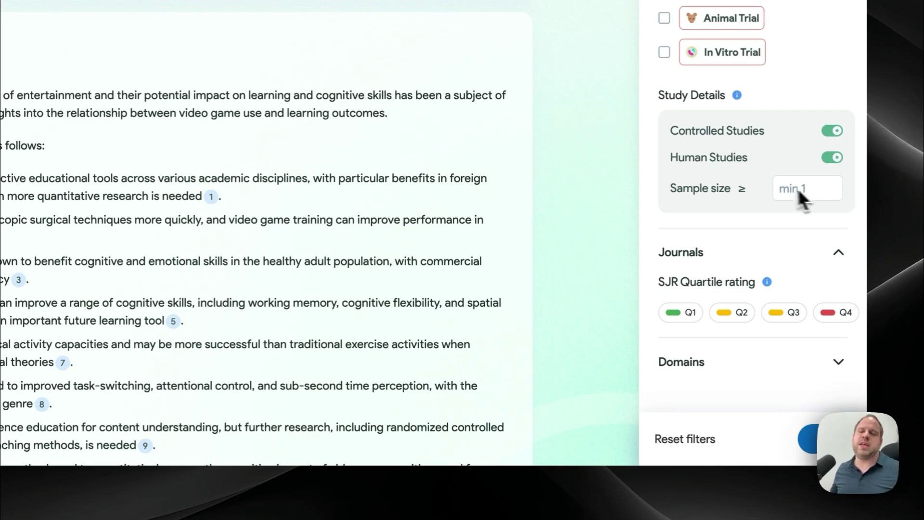
pyautogui.moveTo(767, 282)
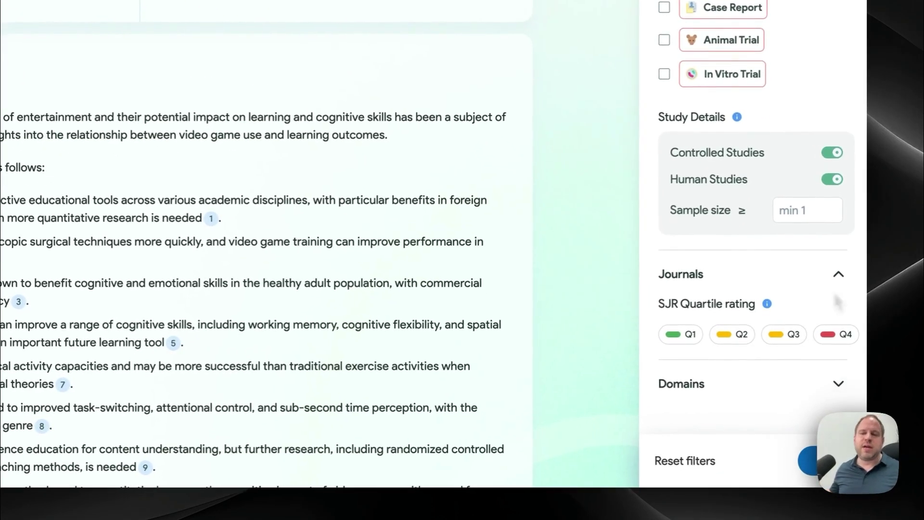
# - Expand the Domains filters and look through the list of research fields
pyautogui.click(752, 384)
pyautogui.scroll(-5, 754, 389)
pyautogui.scroll(-6, 753, 298)
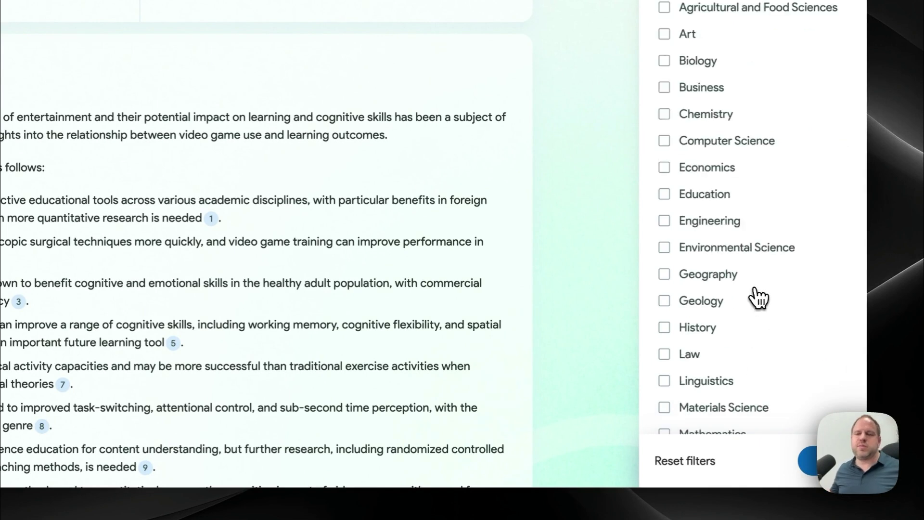
pyautogui.scroll(-2, 707, 158)
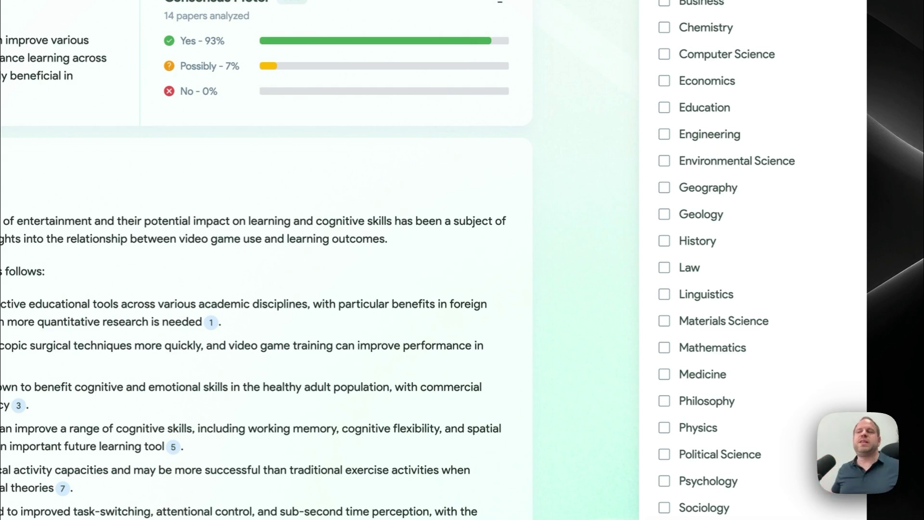
pyautogui.scroll(20, 761, 386)
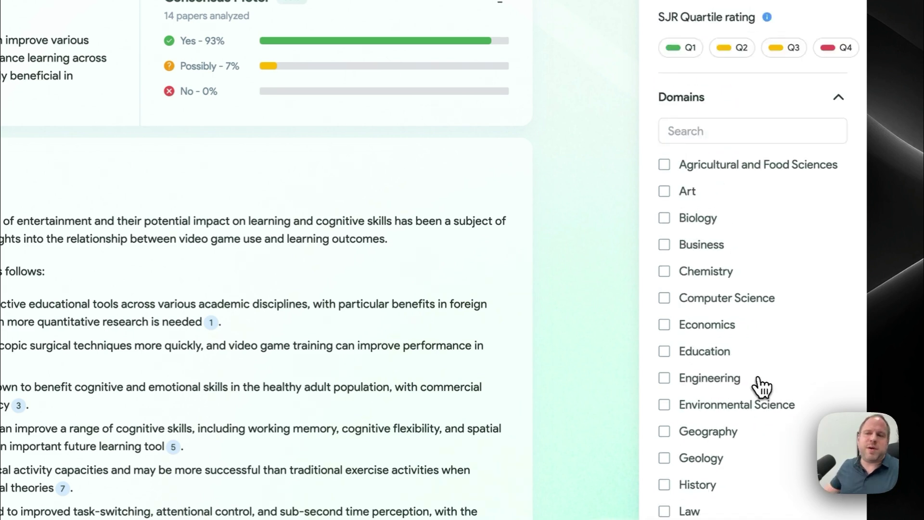
pyautogui.scroll(2, 770, 375)
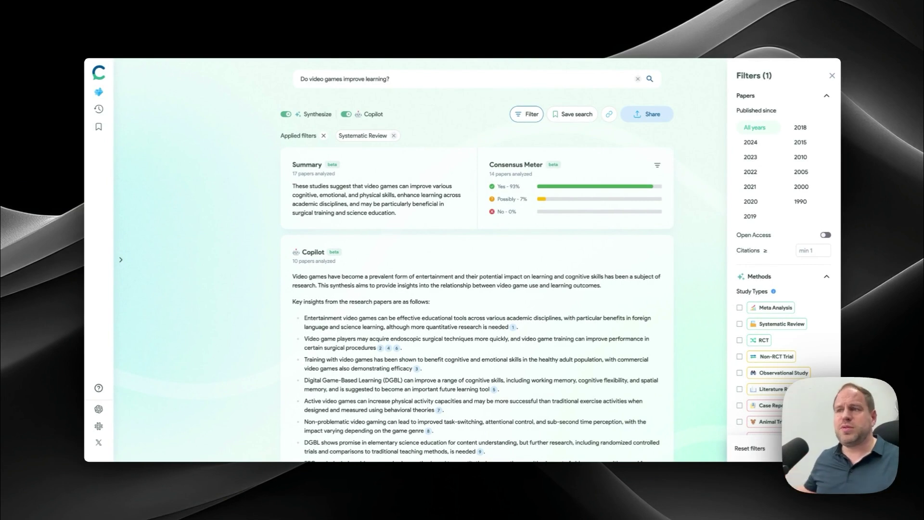
# - Close the filters without applying them and view the lists offered for saving the current search
pyautogui.click(656, 153)
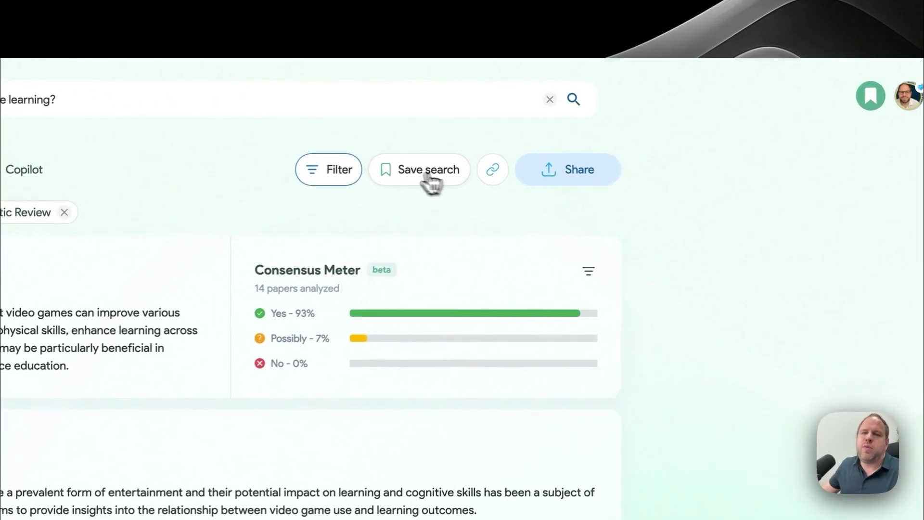
pyautogui.click(411, 173)
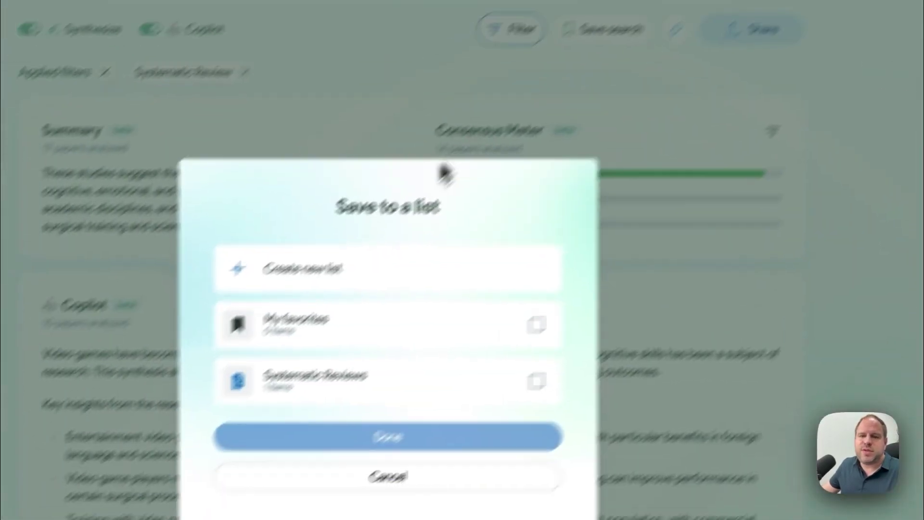
pyautogui.press('Escape')
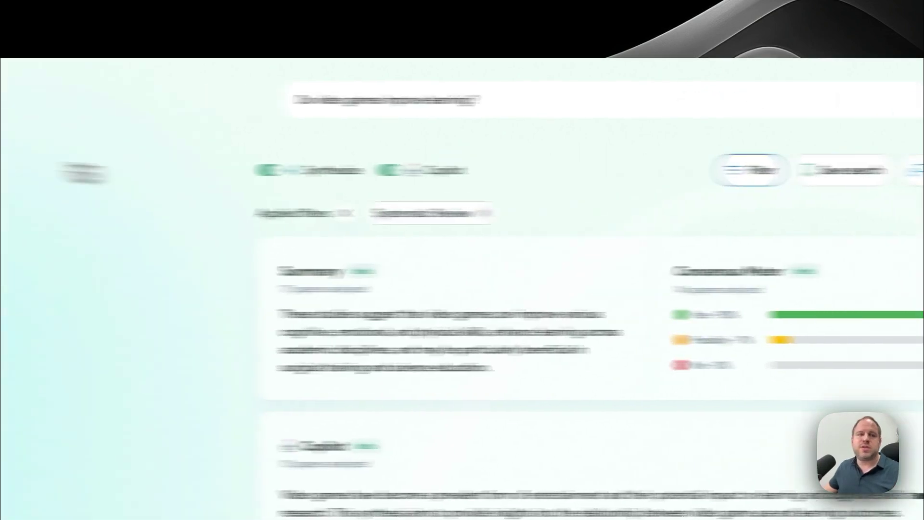
# - Open the saved Systematic Reviews list and check its export formats and saved searches, returning to its papers
pyautogui.click(89, 194)
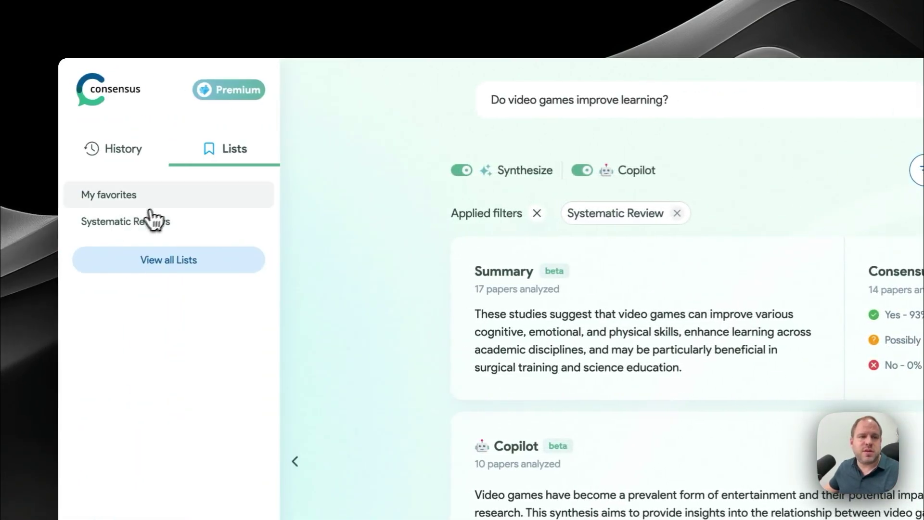
pyautogui.click(137, 222)
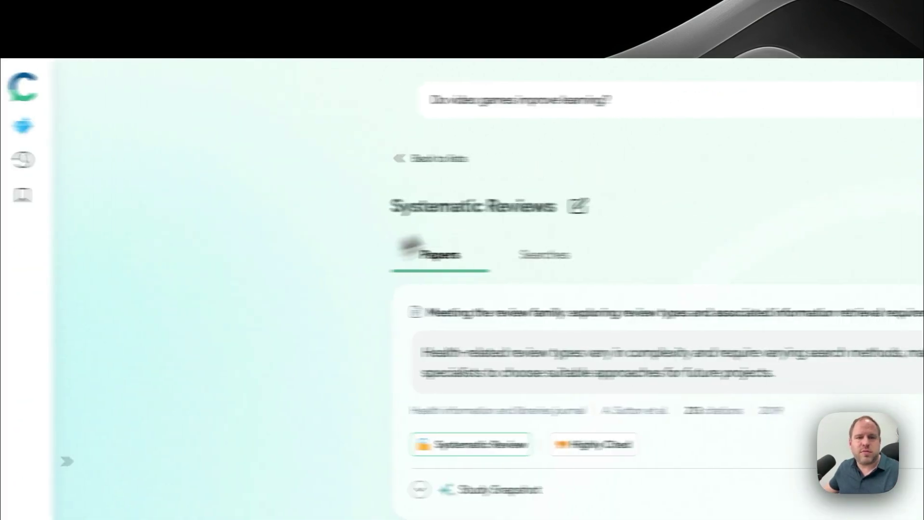
pyautogui.click(794, 241)
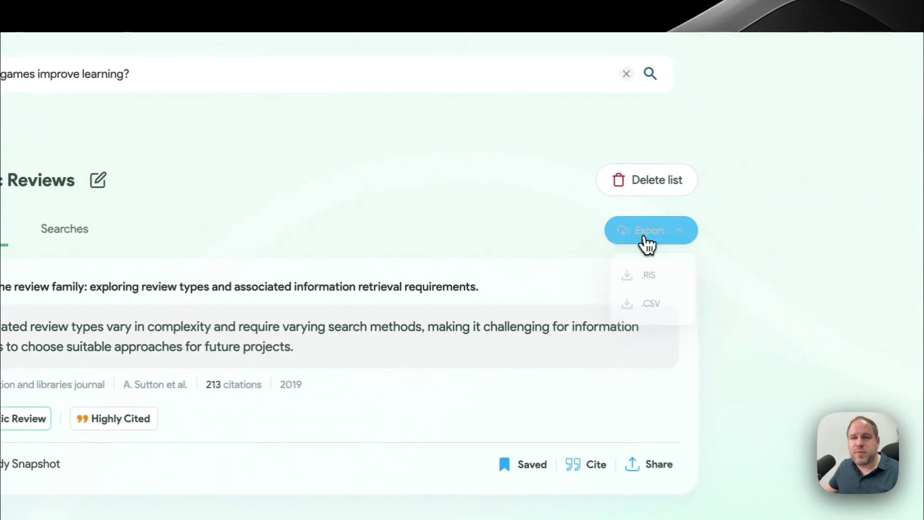
pyautogui.click(410, 231)
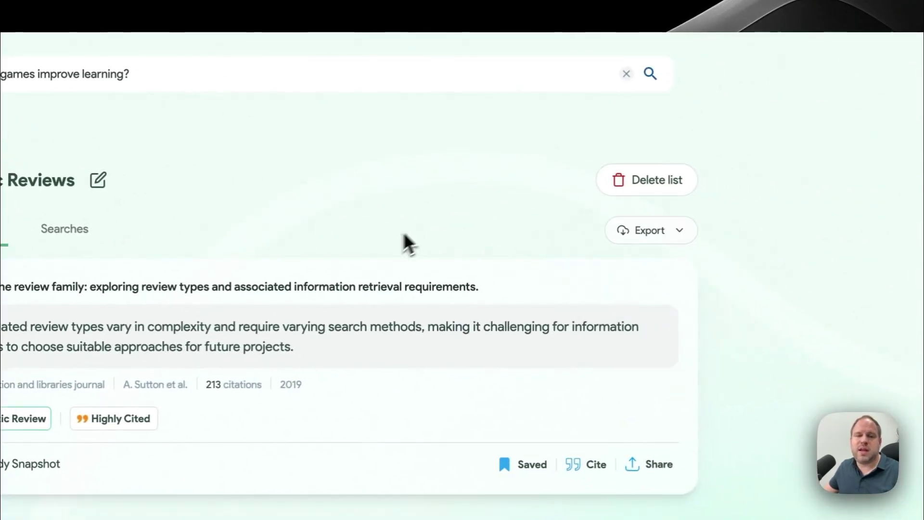
pyautogui.click(64, 228)
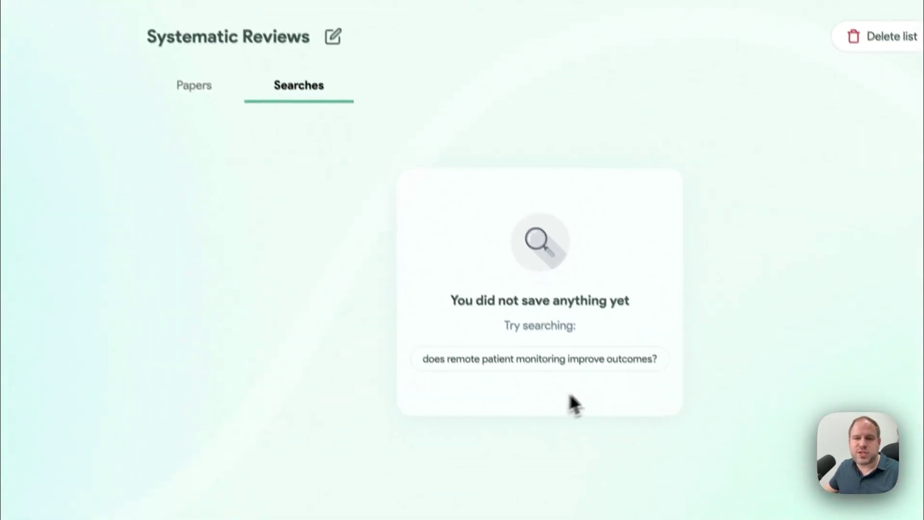
pyautogui.click(256, 143)
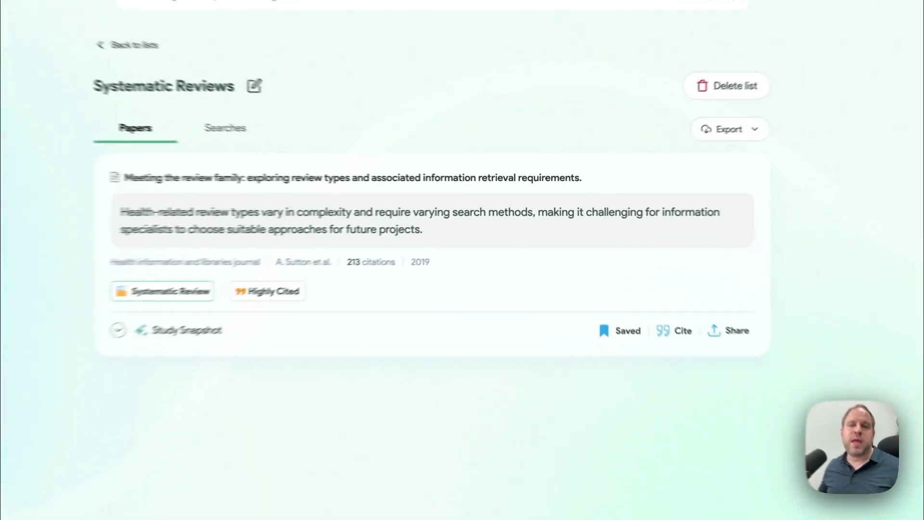
# - Open the Zotero Item Selector for the Systematic Reviews list and select the paper "Meeting the review family" for the library
pyautogui.rightClick(483, 163)
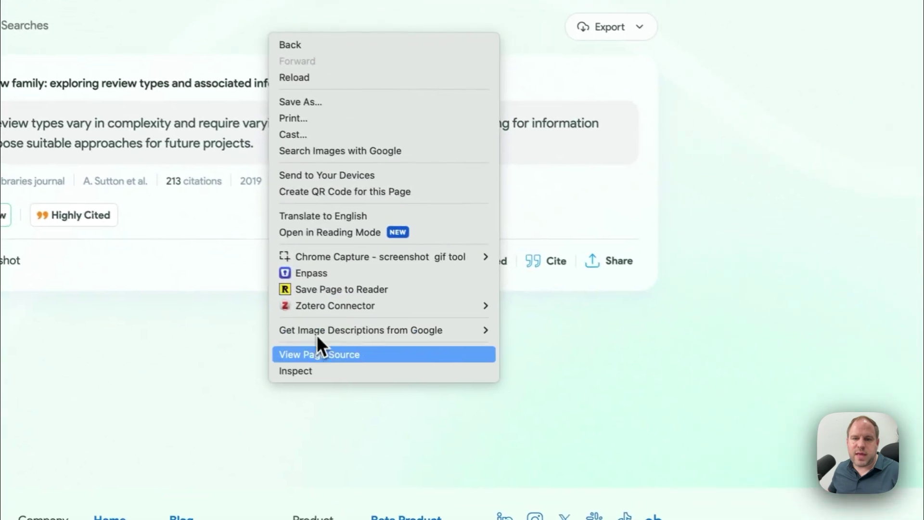
pyautogui.moveTo(380, 307)
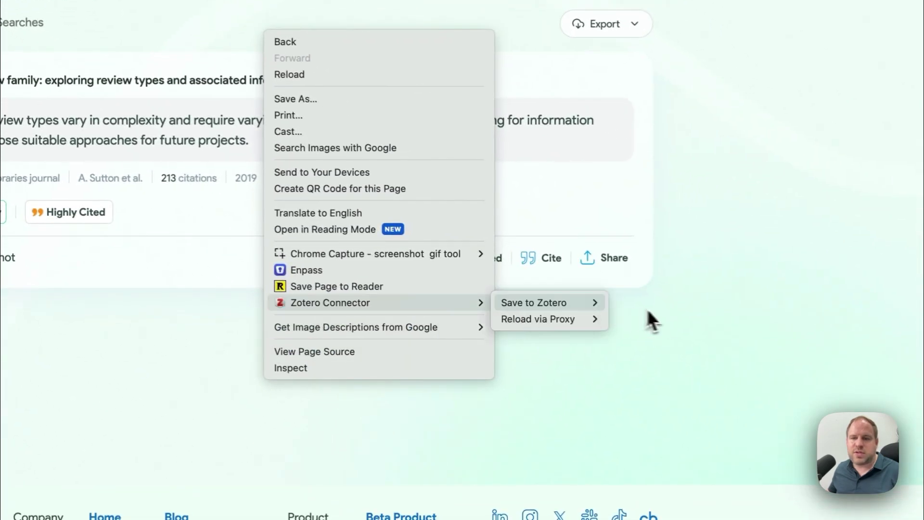
pyautogui.click(668, 317)
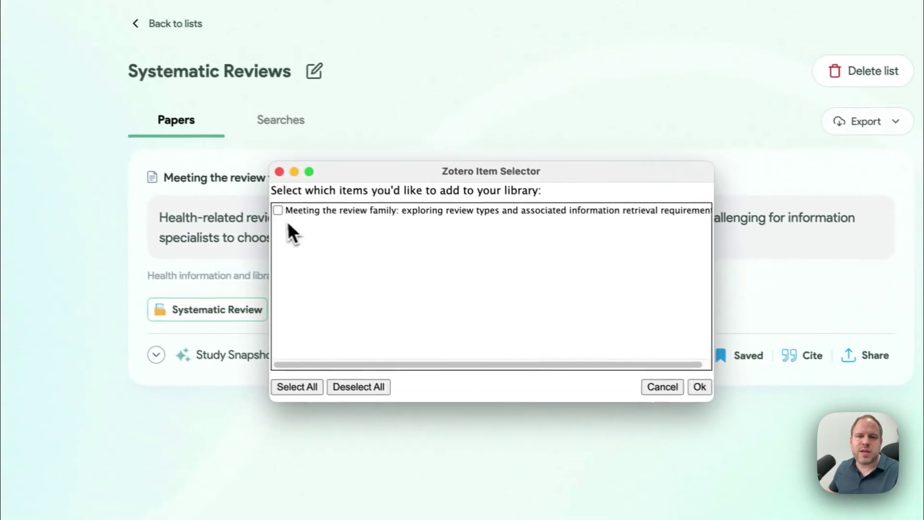
pyautogui.click(279, 210)
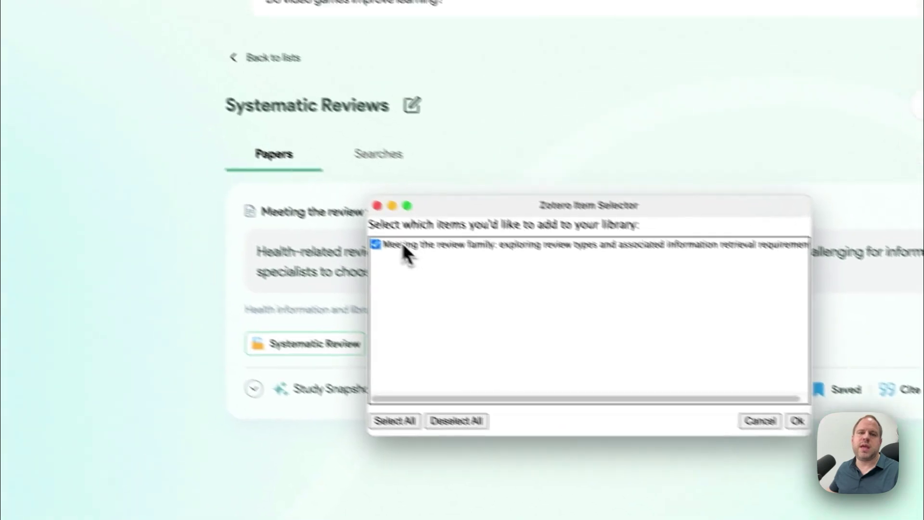
# - Open the "Write a Literature Review" example chat and copy its prompt about particulate air pollution and local economies
pyautogui.click(216, 157)
pyautogui.click(288, 287)
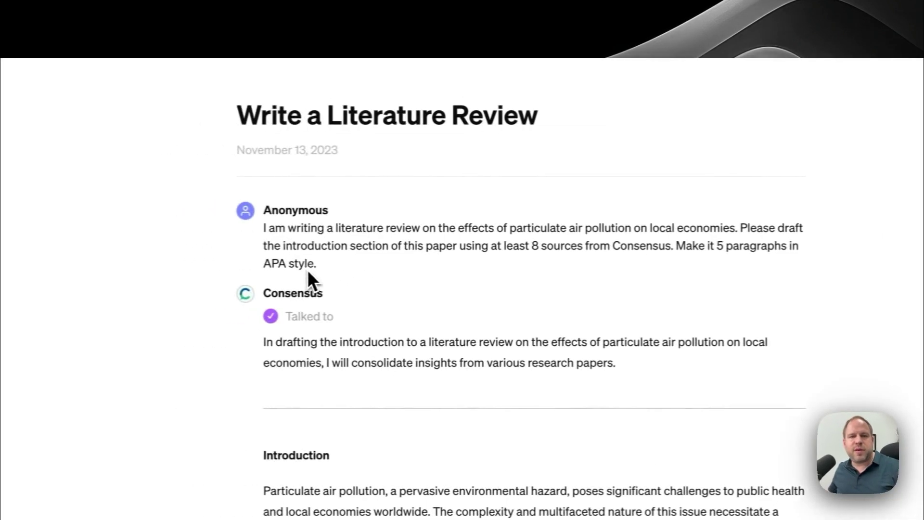
pyautogui.moveTo(359, 162); pyautogui.dragTo(337, 152)
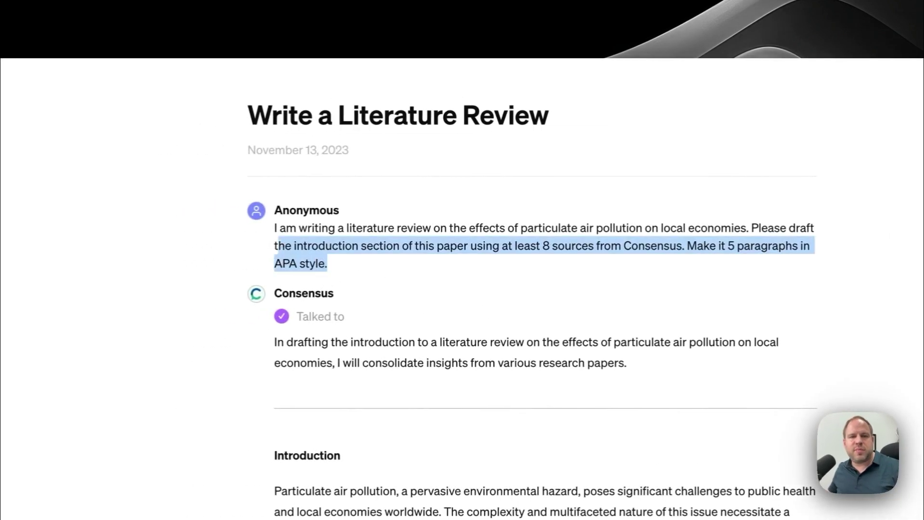
pyautogui.moveTo(278, 246); pyautogui.dragTo(275, 233)
pyautogui.hotkey('ctrl', 'c')
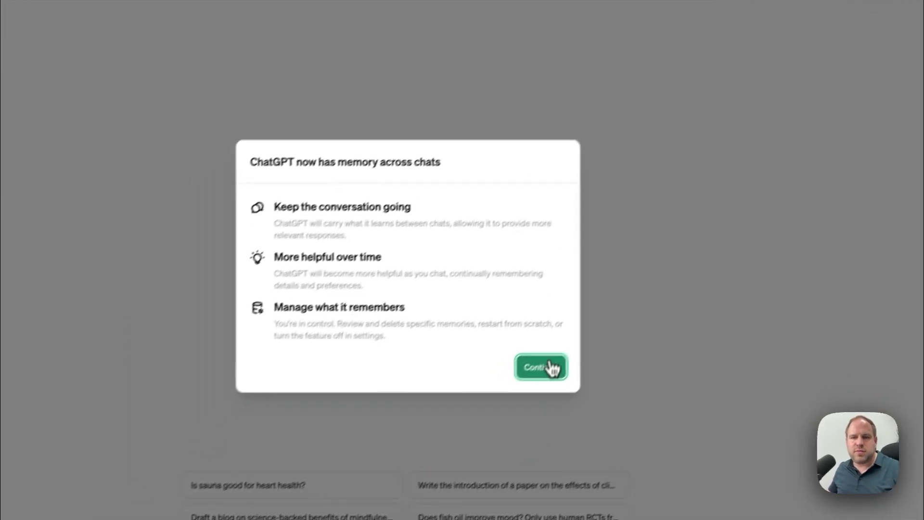
# - Dismiss the ChatGPT memory notice and paste the copied literature review prompt into the message to the Consensus GPT
pyautogui.click(541, 367)
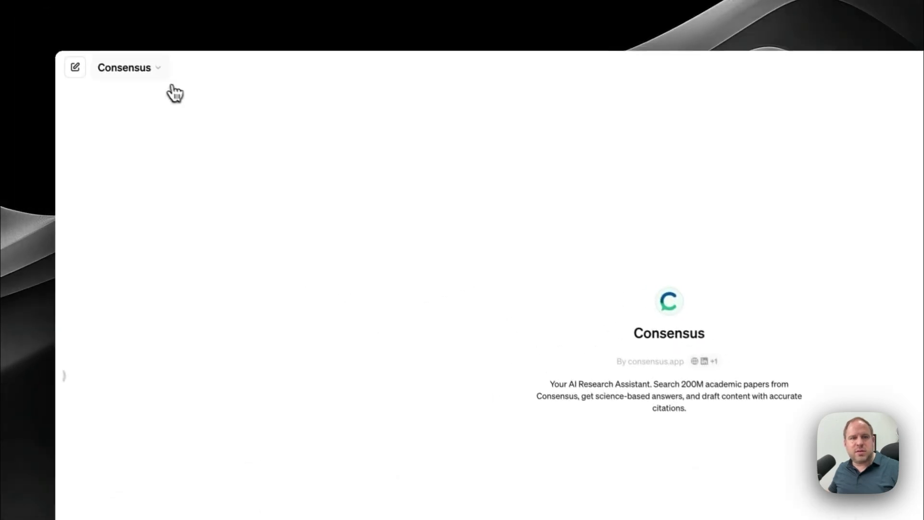
pyautogui.click(140, 70)
pyautogui.click(180, 74)
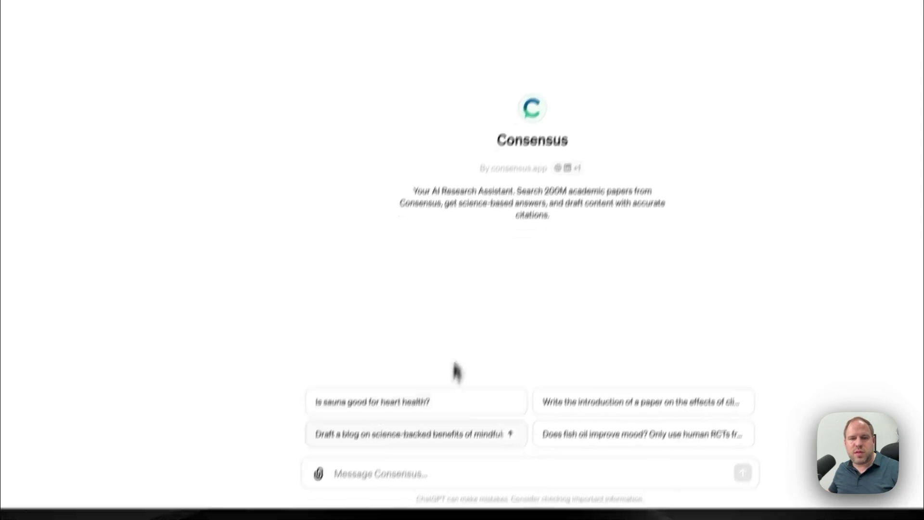
pyautogui.click(362, 473)
pyautogui.hotkey('ctrl', 'v')
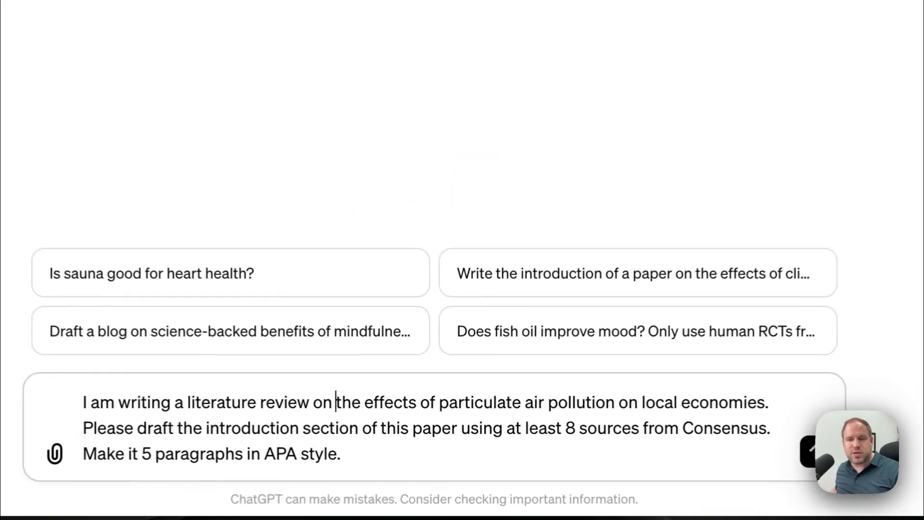
# - Change the prompt's topic to the effects of player experience in video games on human well-being, with at least 20 sources
pyautogui.moveTo(438, 422); pyautogui.dragTo(534, 423)
pyautogui.moveTo(643, 401); pyautogui.dragTo(773, 401)
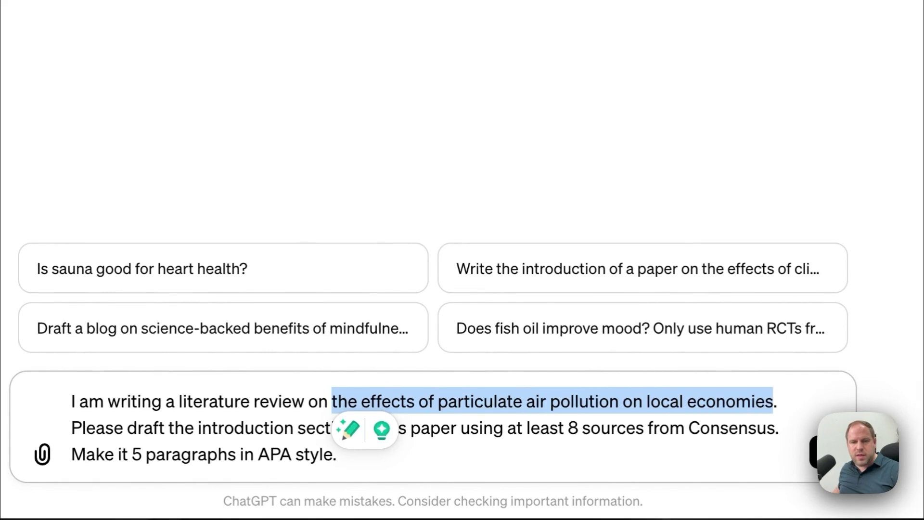
pyautogui.click(332, 401)
pyautogui.moveTo(438, 401); pyautogui.dragTo(773, 401)
pyautogui.write('player experience in video games on human well-being')
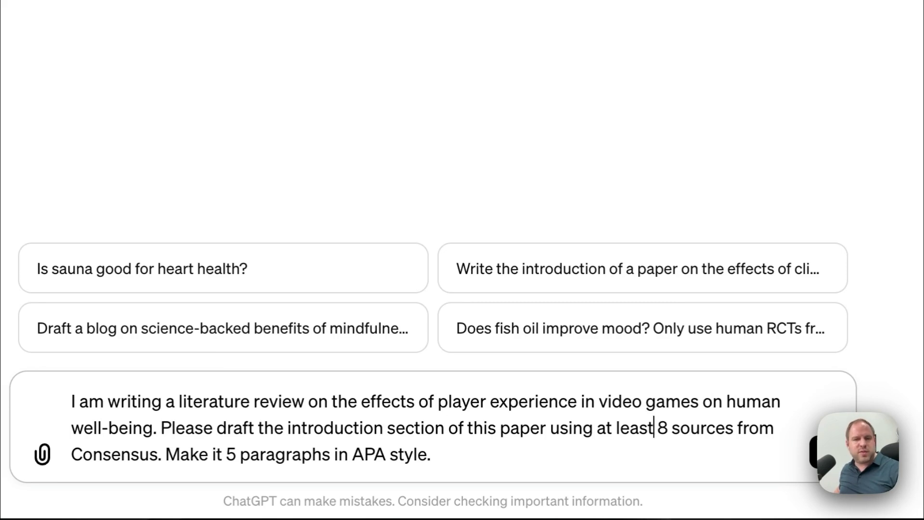
pyautogui.doubleClick(663, 427)
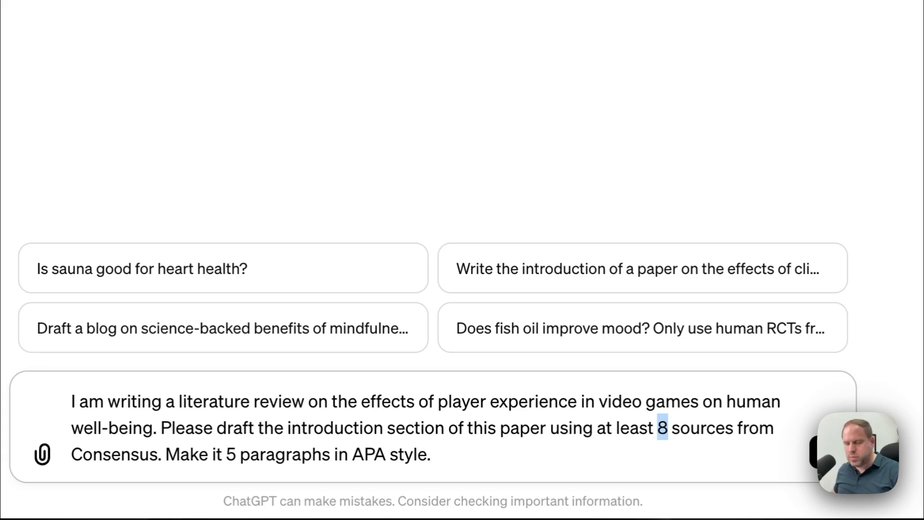
pyautogui.write('20')
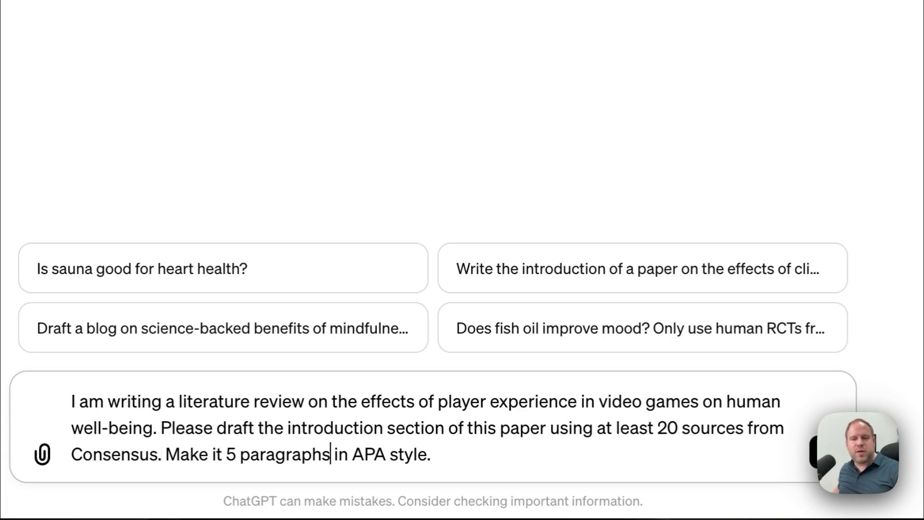
# - Send the prompt for a five-paragraph APA-style introduction on video games and well-being, and read through the drafted text and its citations
pyautogui.press('Return')
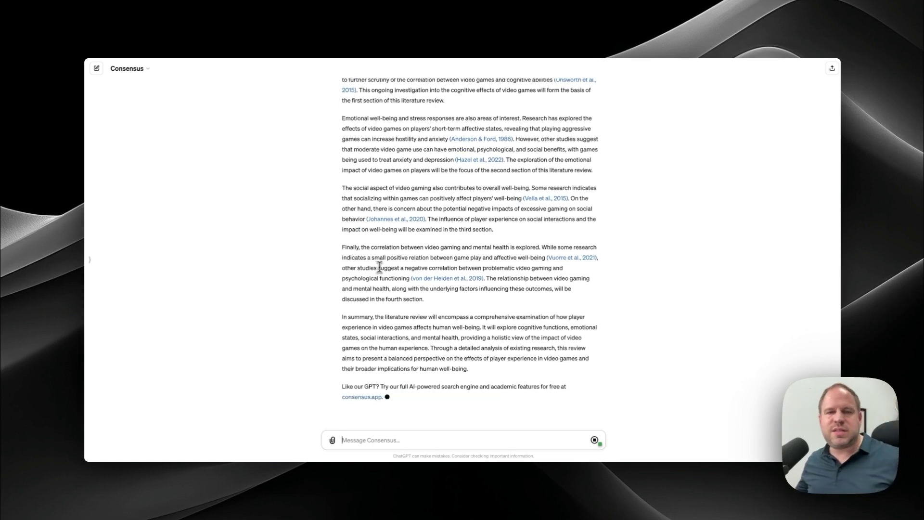
pyautogui.click(541, 201)
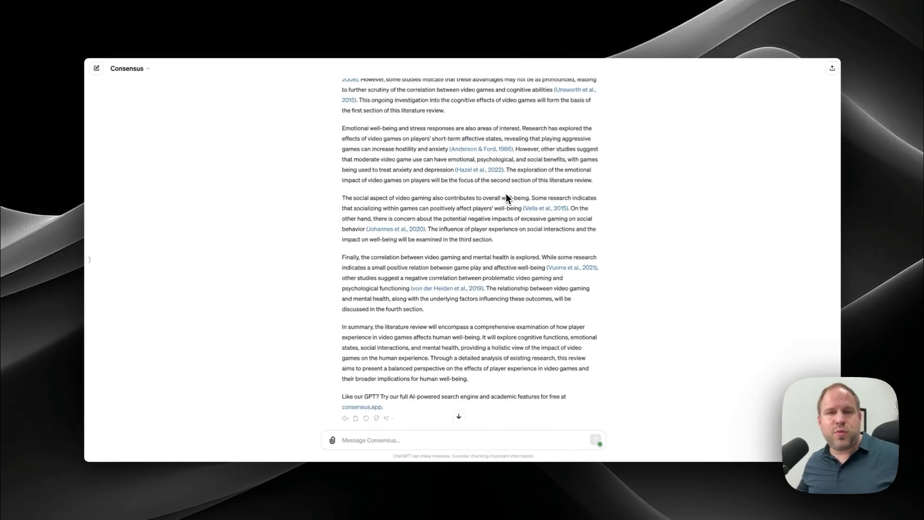
pyautogui.scroll(5, 506, 194)
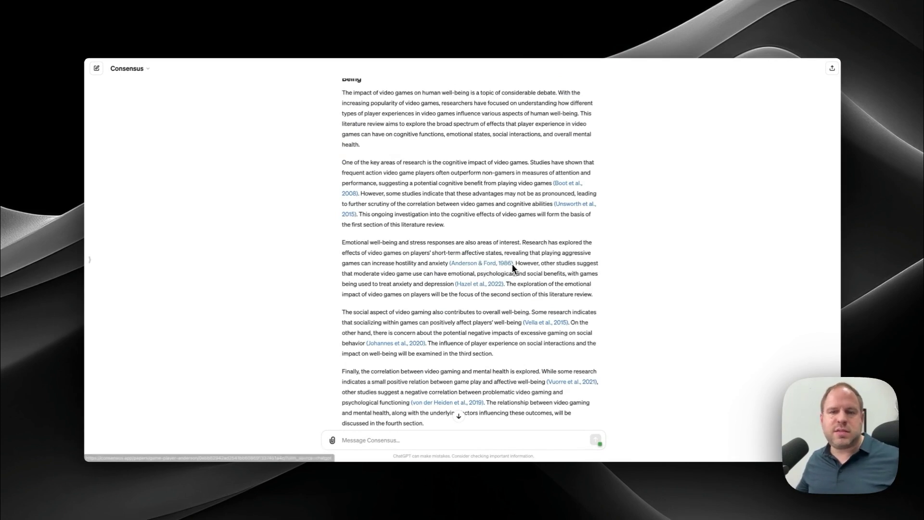
pyautogui.scroll(2, 539, 240)
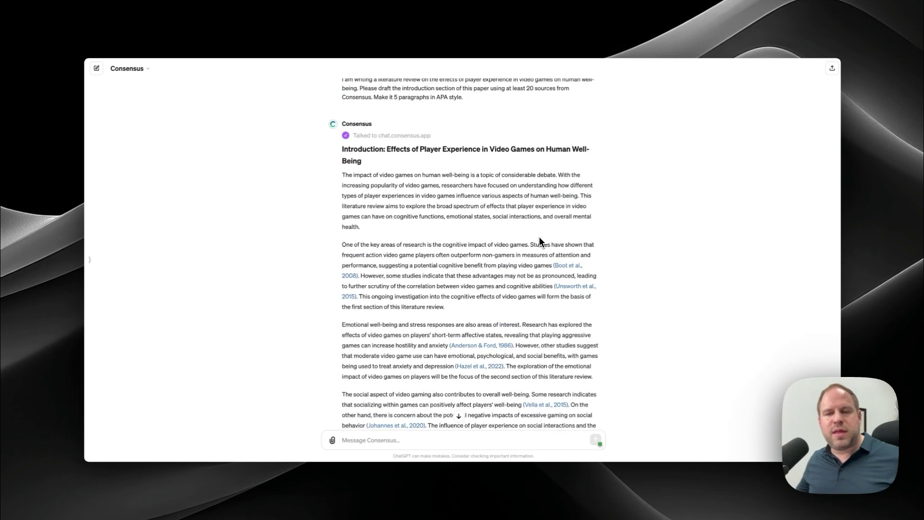
pyautogui.scroll(-4, 537, 308)
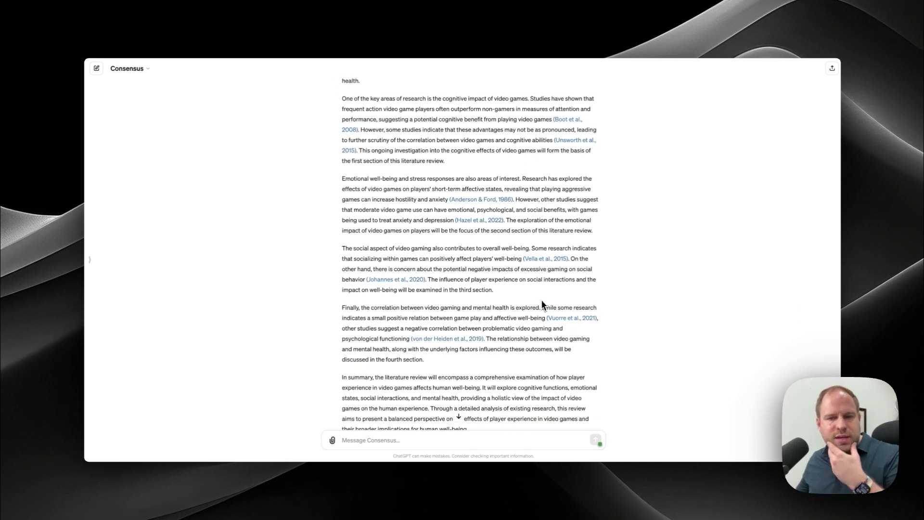
pyautogui.scroll(-1, 554, 320)
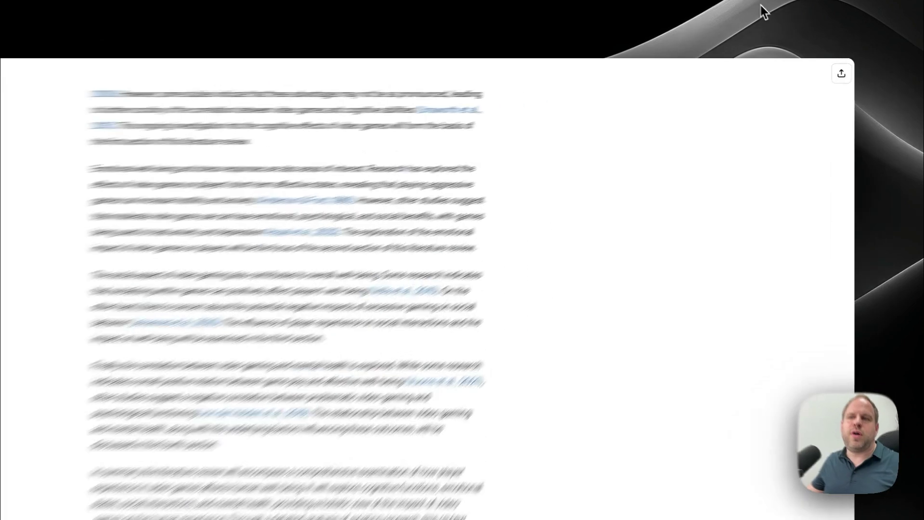